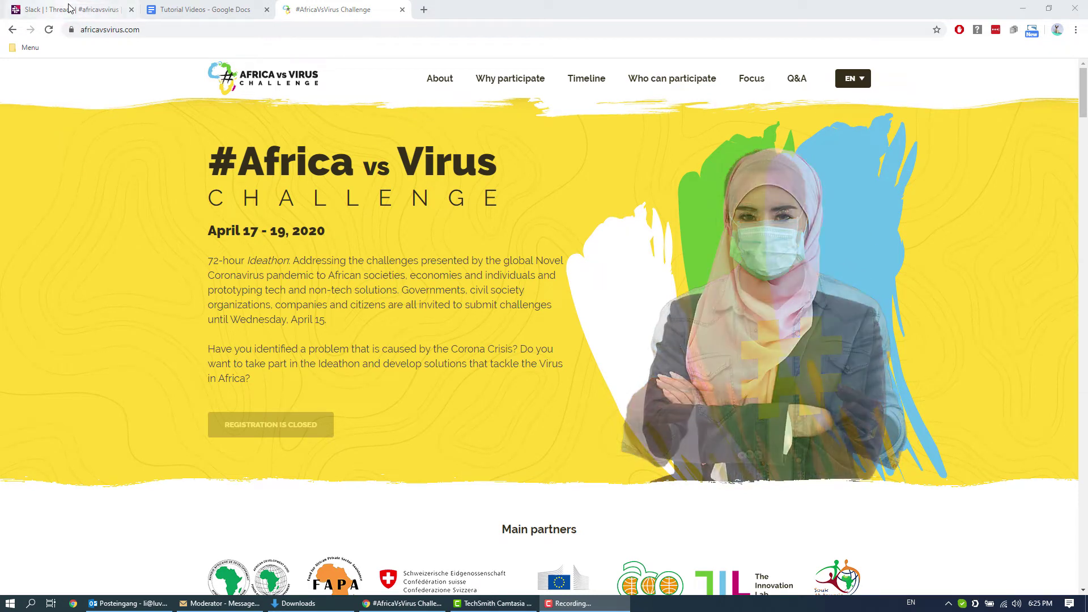
Step: Switch to the AfricaVsVirus Slack workspace tab, showing its Threads page
click(69, 7)
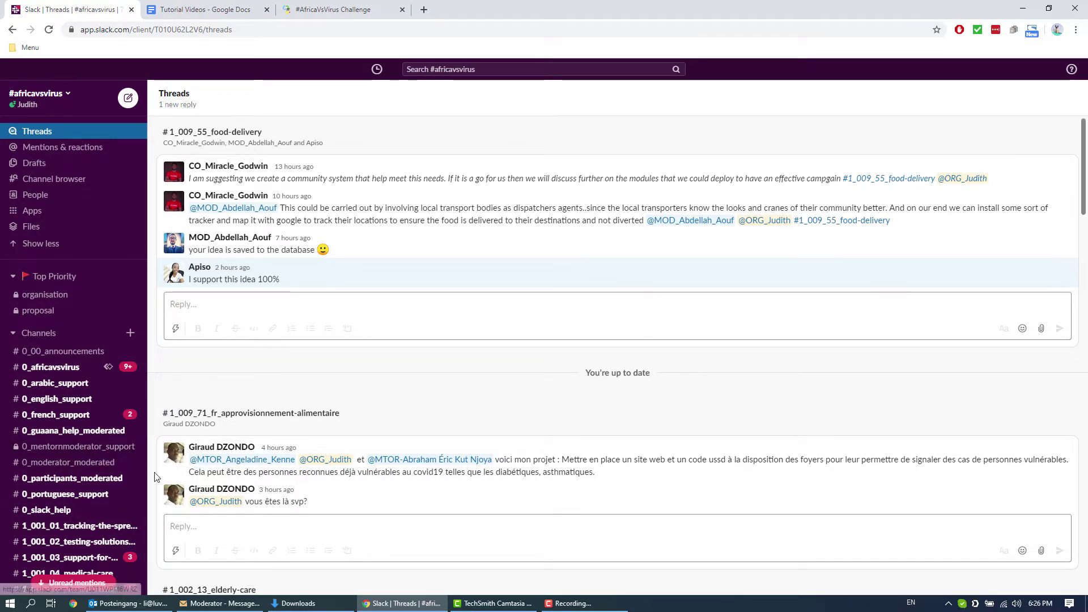
Step: Open #0_moderator_moderated and scroll down to its latest posts about clinical experts and the video pitch
click(108, 468)
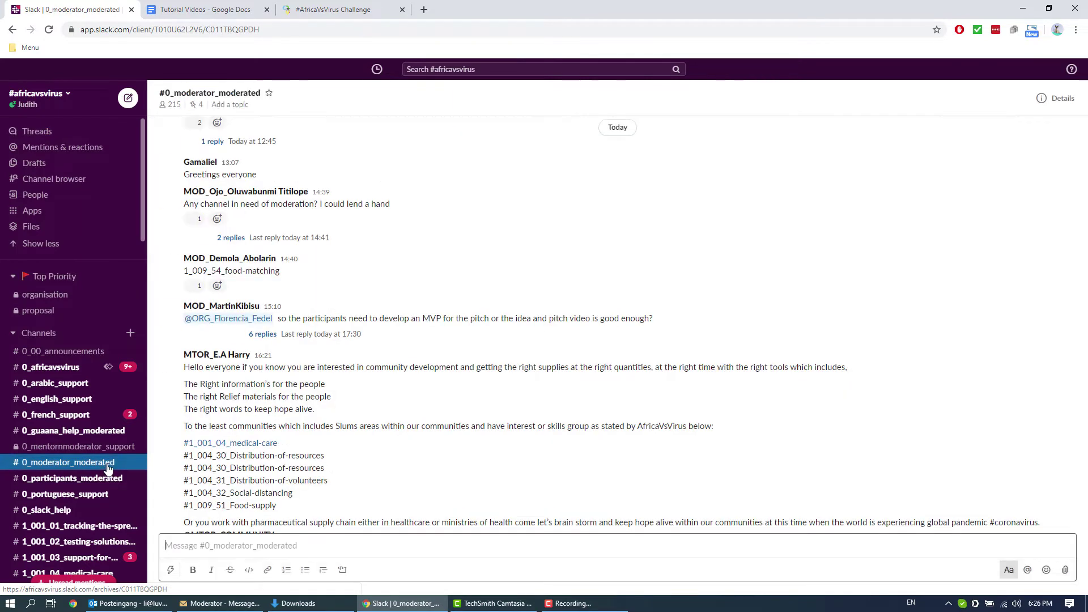
scroll(612, 498, down, 5)
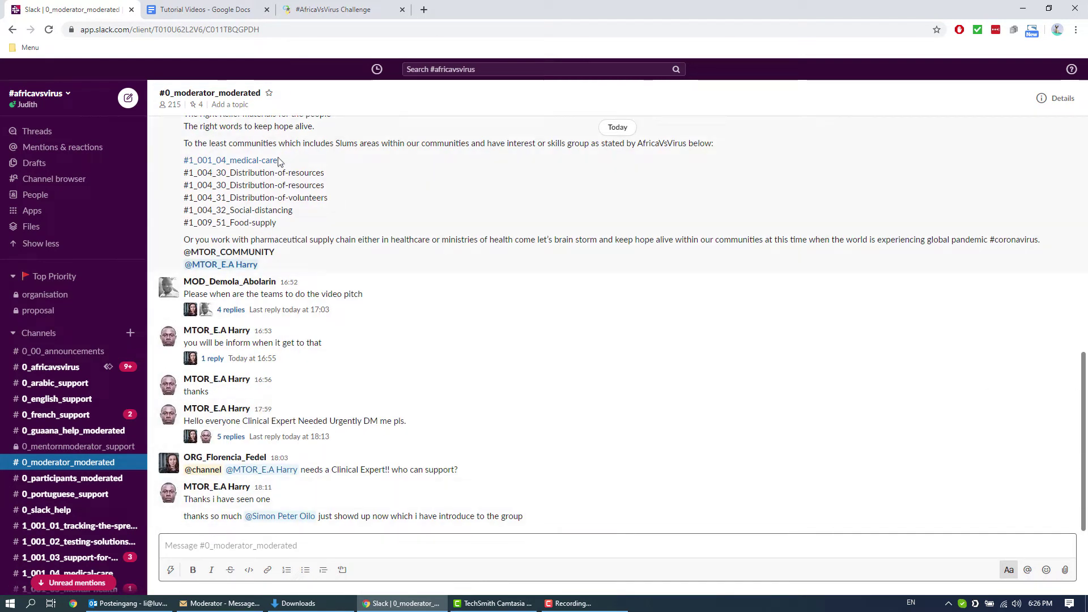
scroll(709, 456, up, 2)
scroll(703, 454, down, 2)
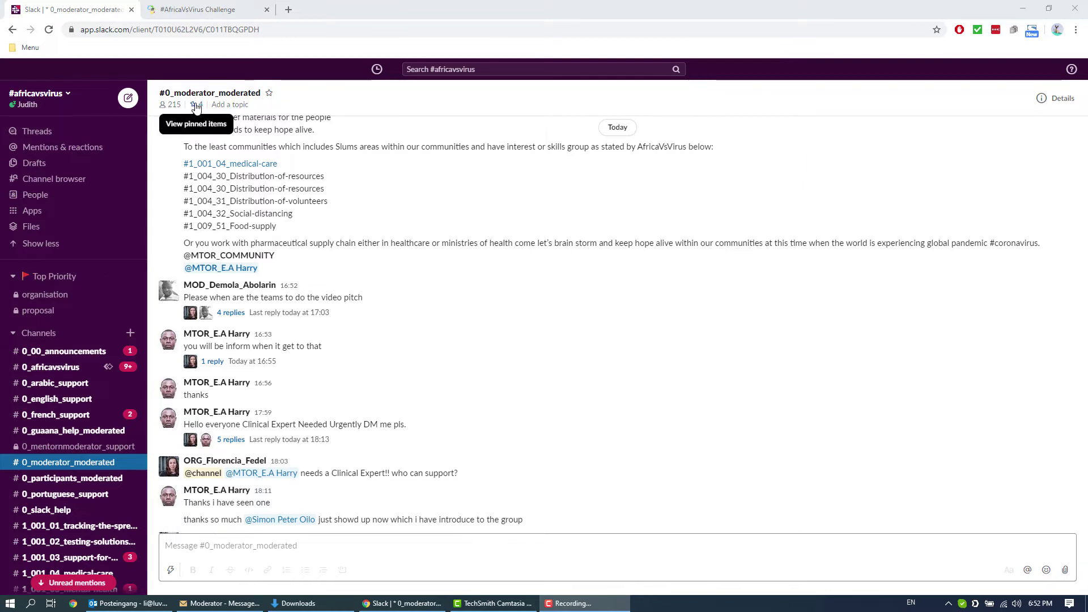
Step: Show the channel's pinned items and scroll the moderator guide to the step-by-step idea store instructions
click(196, 107)
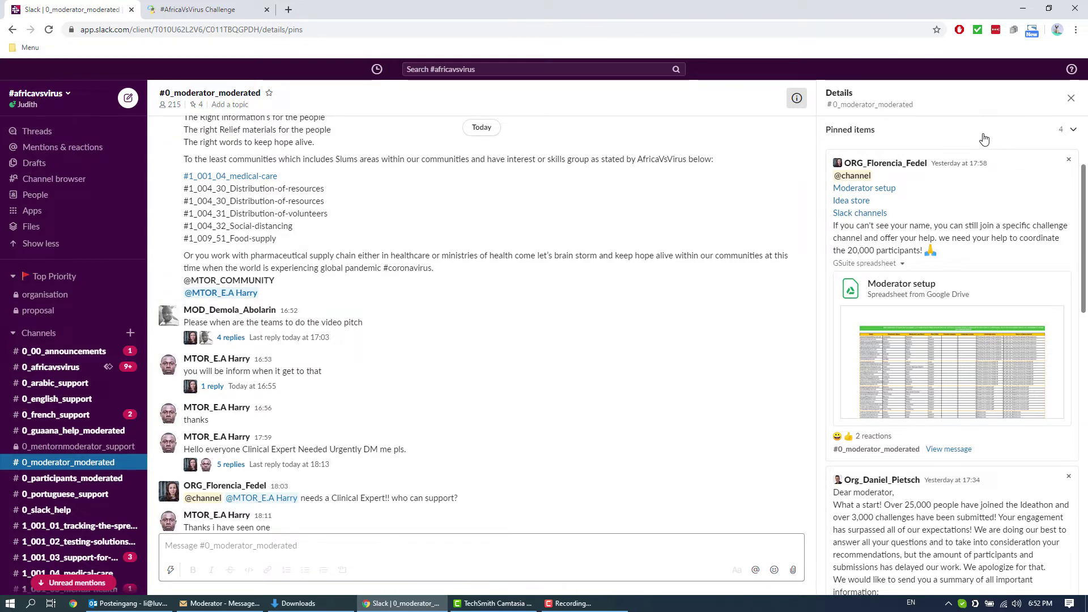
scroll(981, 140, down, 5)
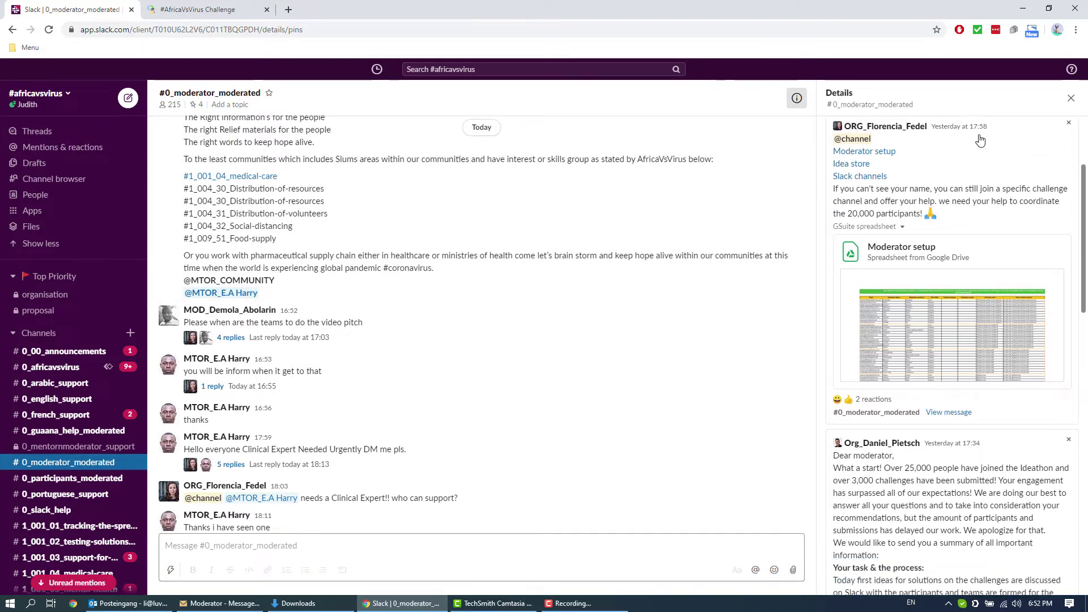
scroll(974, 140, down, 2)
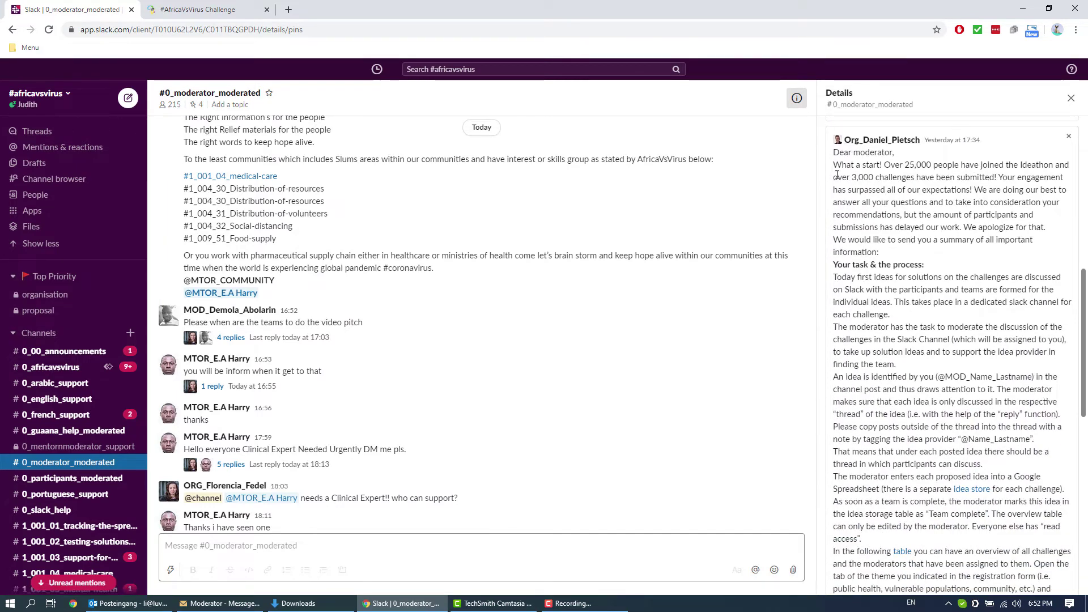
scroll(910, 140, down, 2)
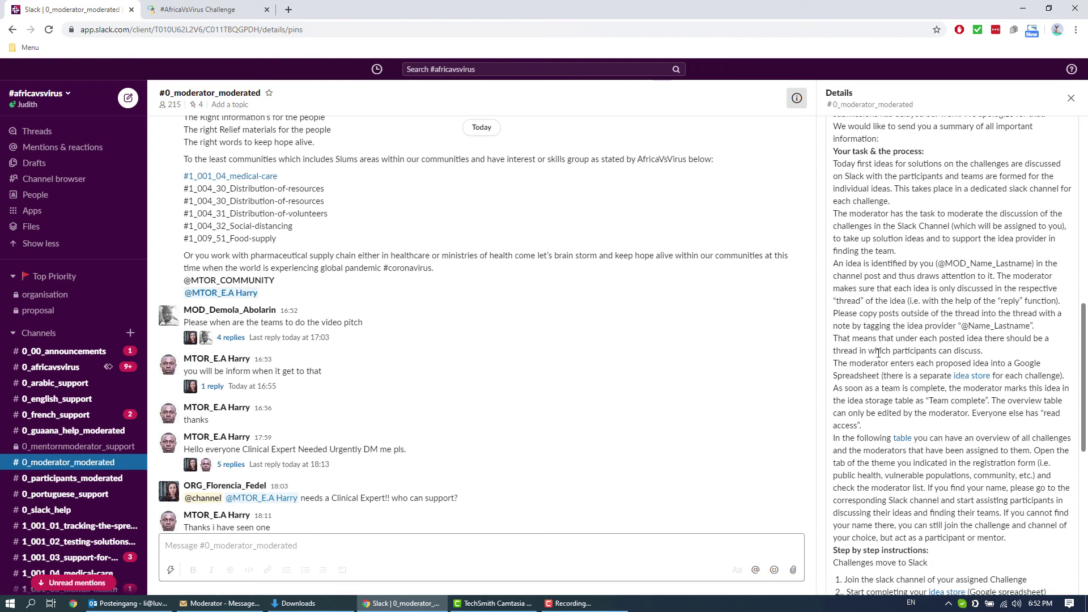
scroll(968, 462, down, 2)
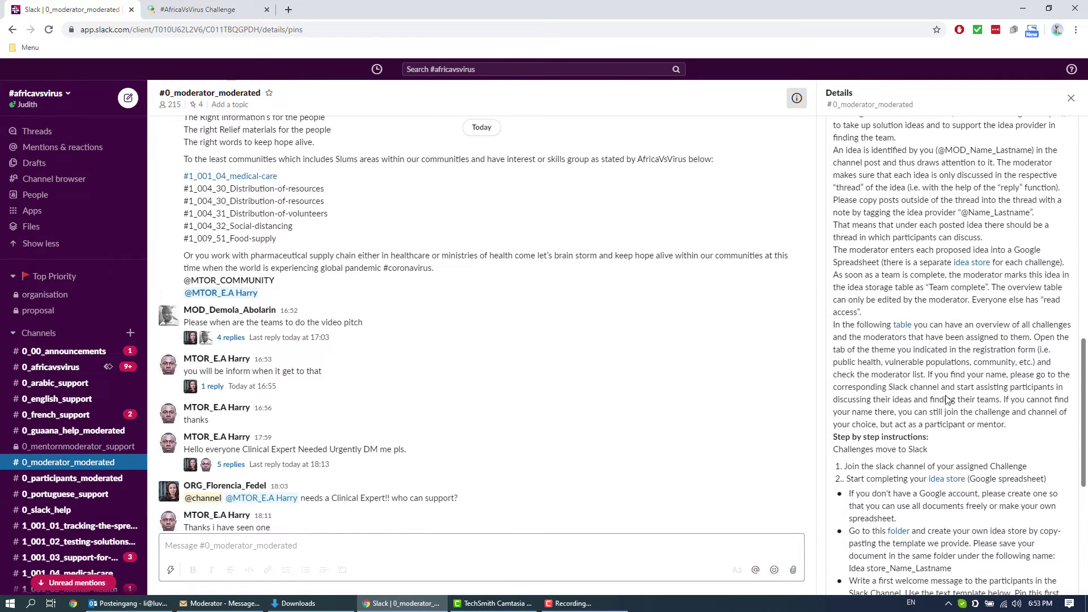
scroll(1010, 334, down, 1)
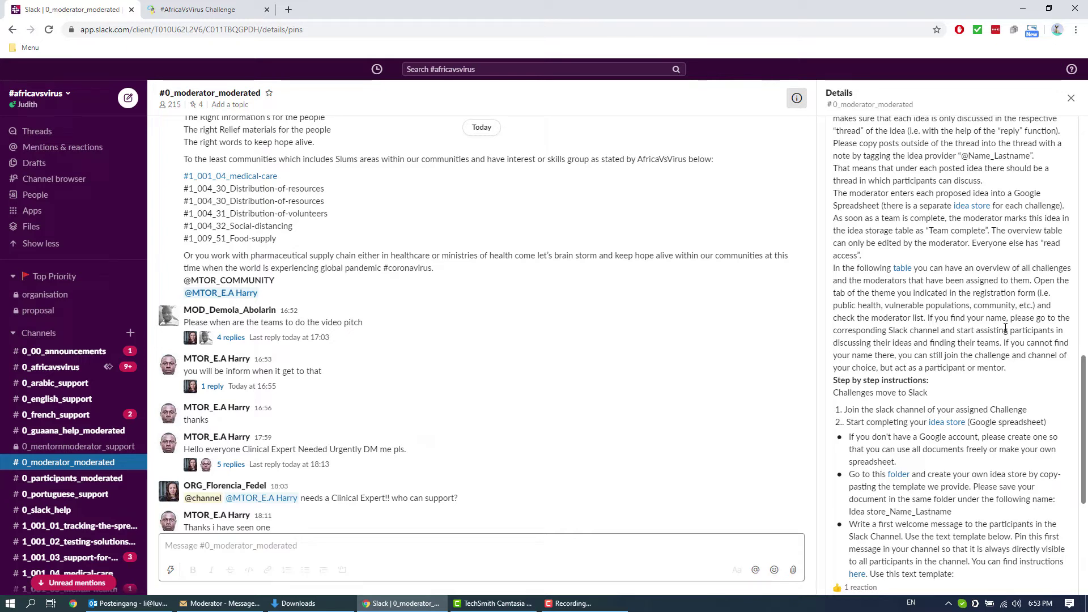
scroll(990, 329, down, 2)
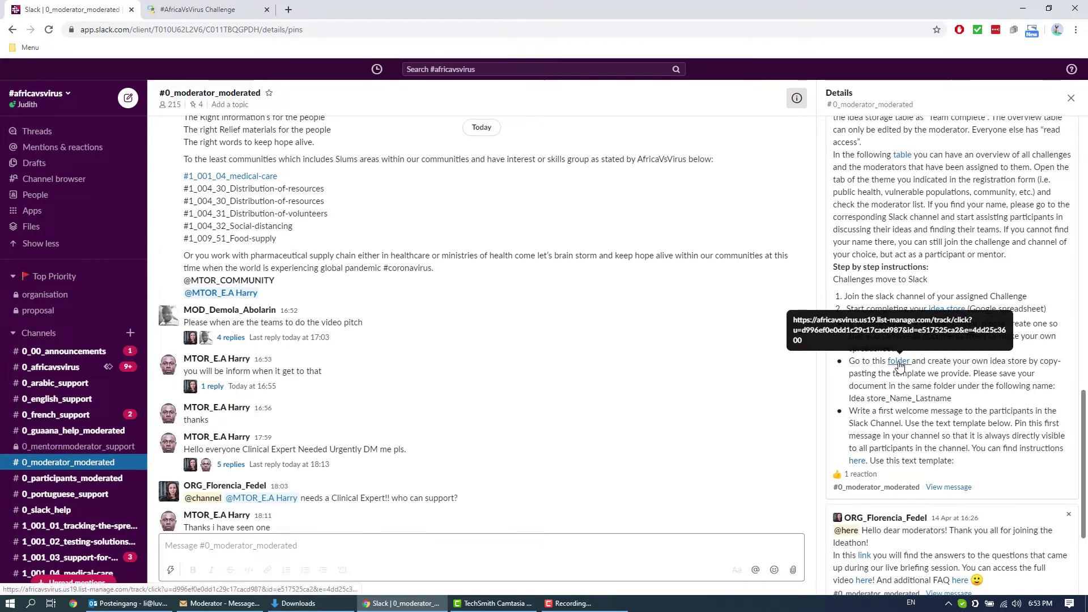
Step: Follow the pinned guide's folder link to the Idea Store template for Moderators Drive folder
click(899, 362)
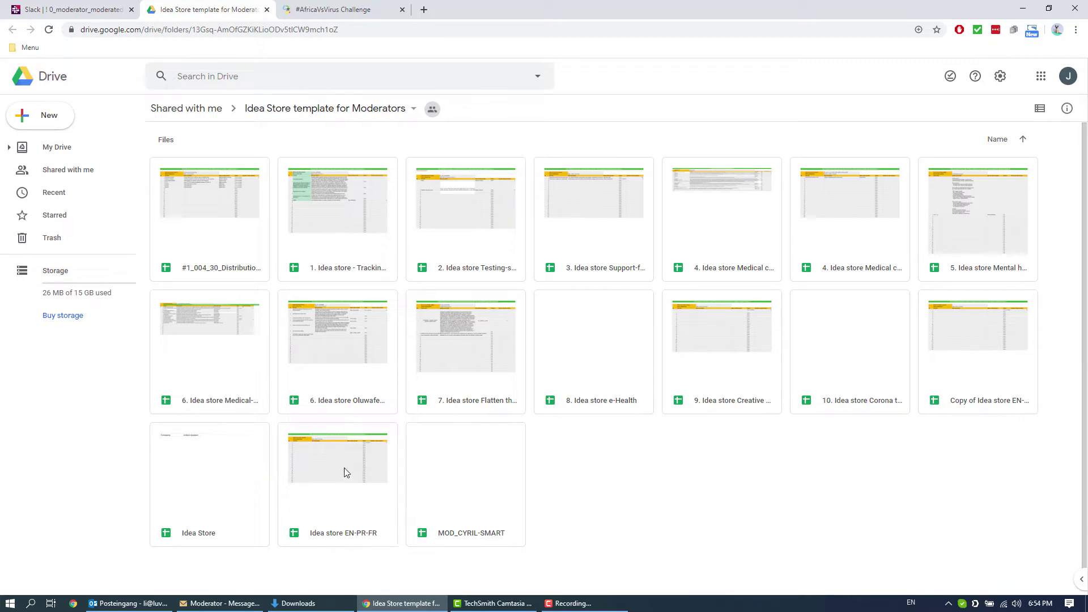
Step: Open the Idea store EN-PR-FR spreadsheet and start File > Make a copy
click(332, 495)
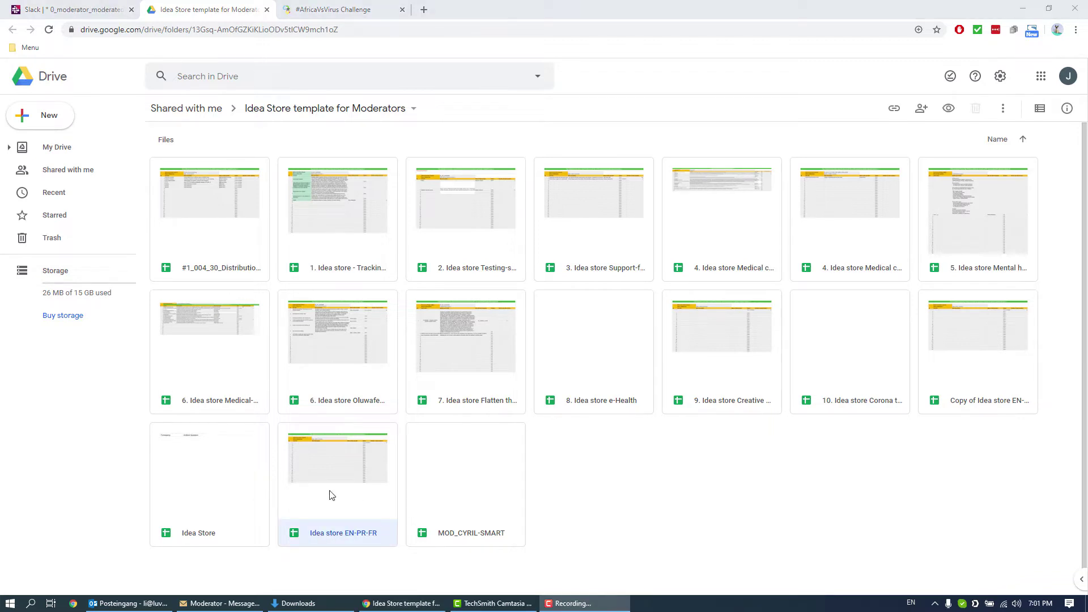
double_click(332, 495)
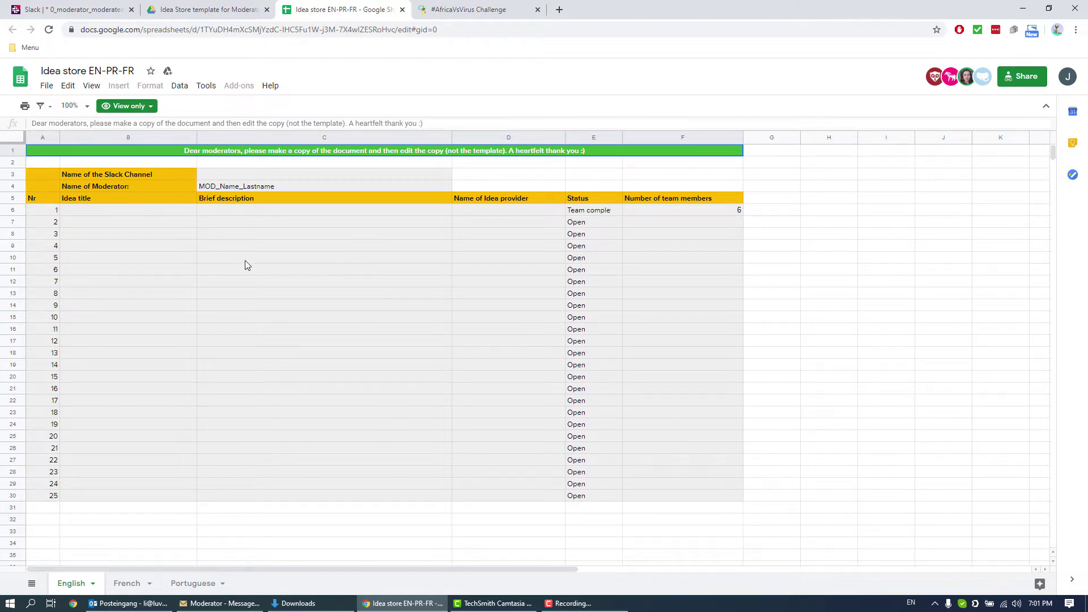
click(47, 87)
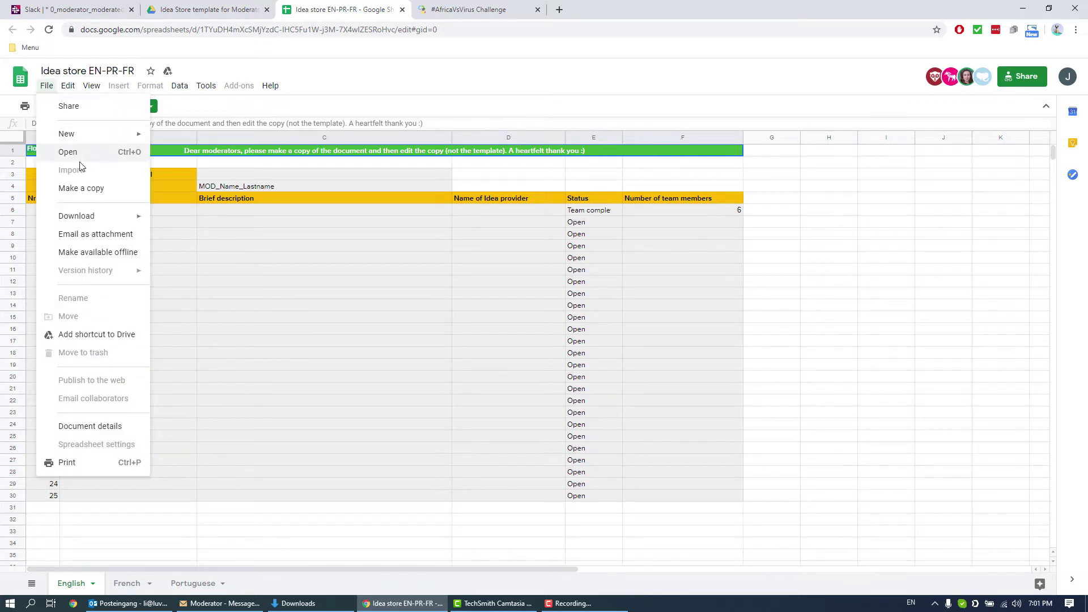
click(89, 193)
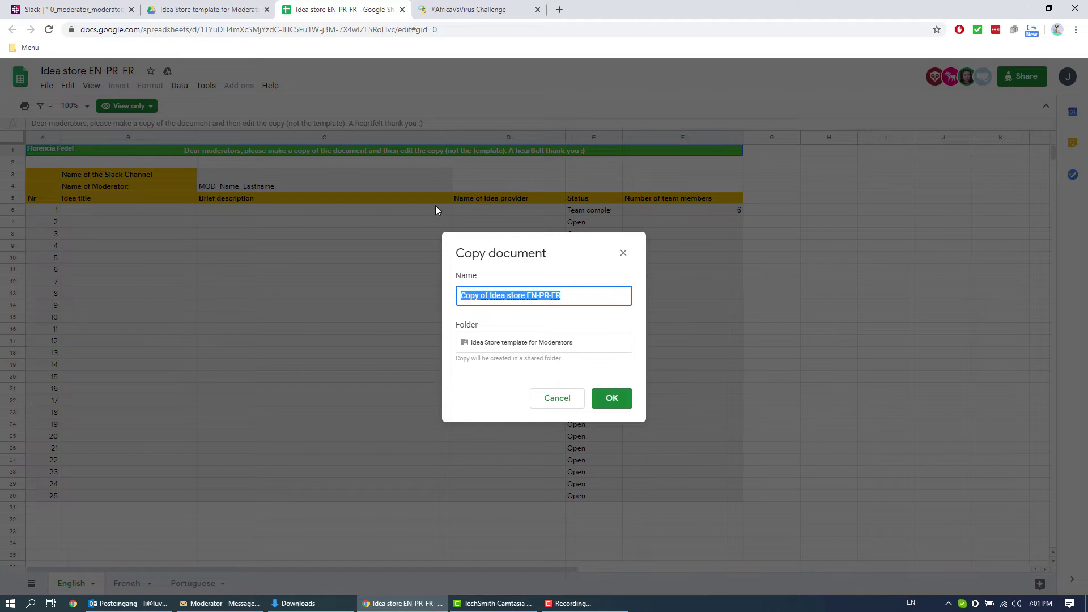
Step: Open #1_001_01_tracking-the-spread-of-the-epidemic in Slack and copy its full channel name
click(71, 9)
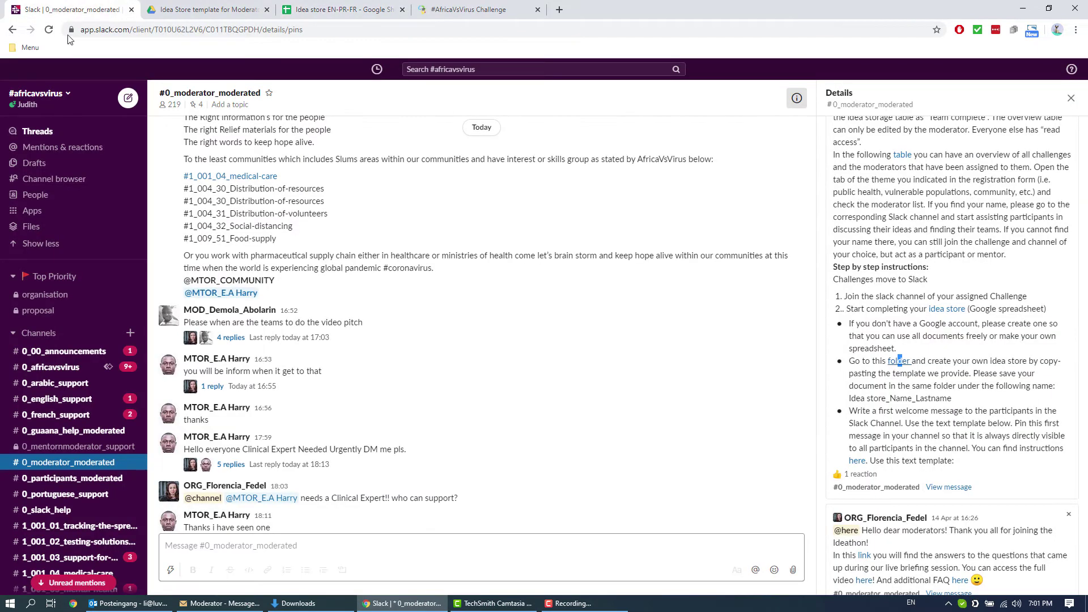
click(94, 531)
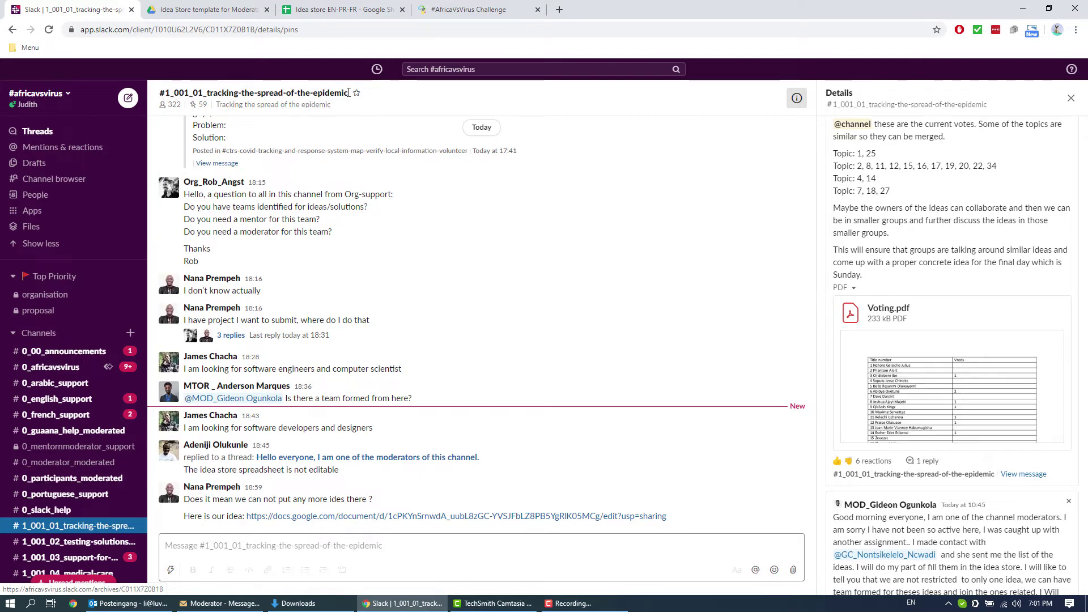
drag(348, 93, 287, 92)
drag(180, 92, 173, 92)
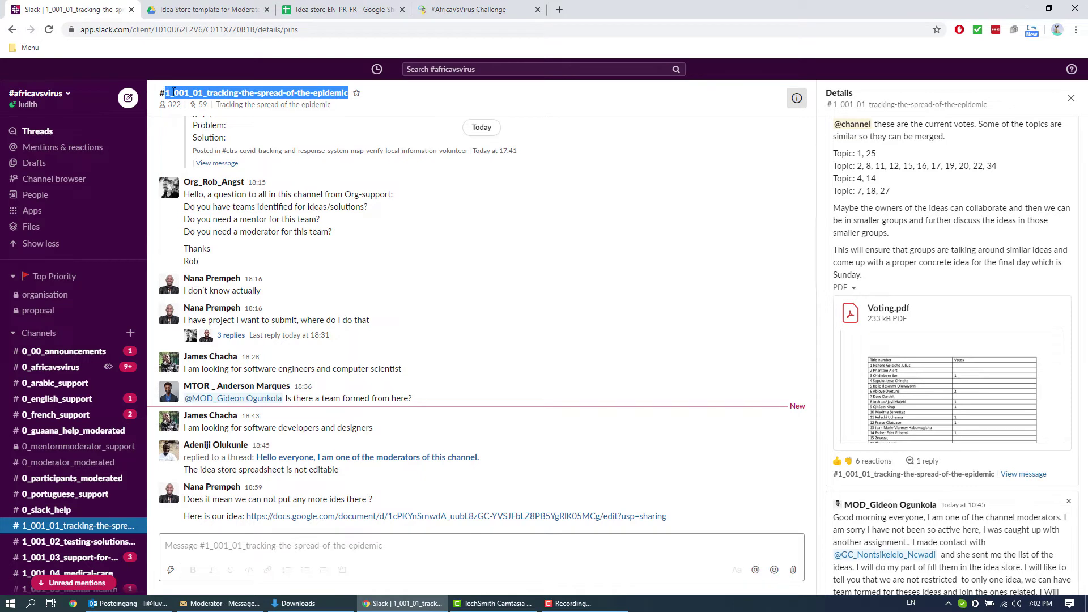
right_click(185, 96)
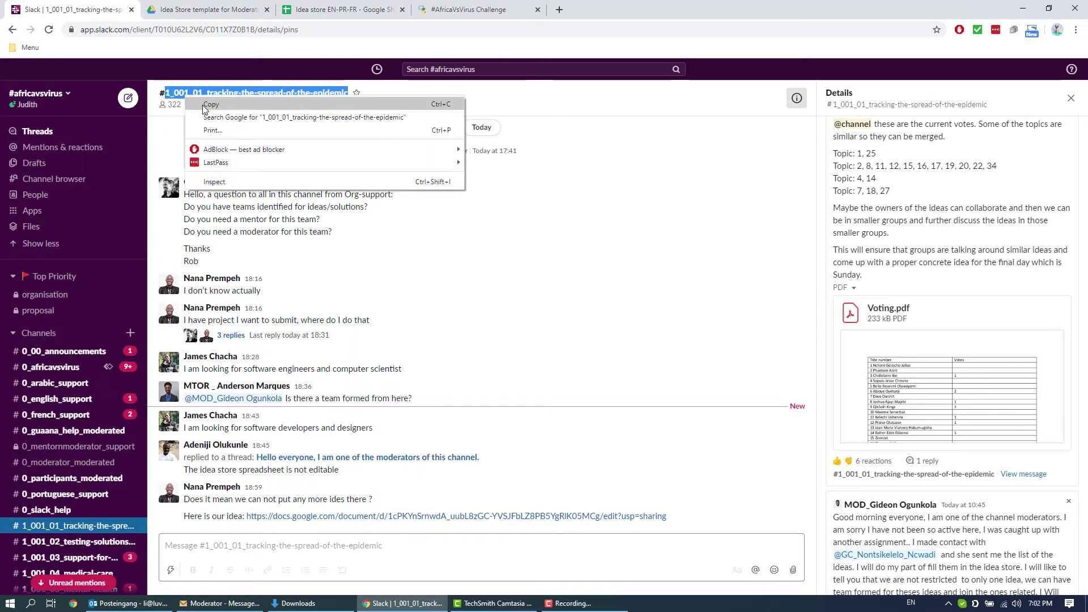
click(202, 104)
Step: Paste the channel name as the copy's name and confirm creating 1_001_01_tracking-the-spread-of-the-epidemic
click(352, 5)
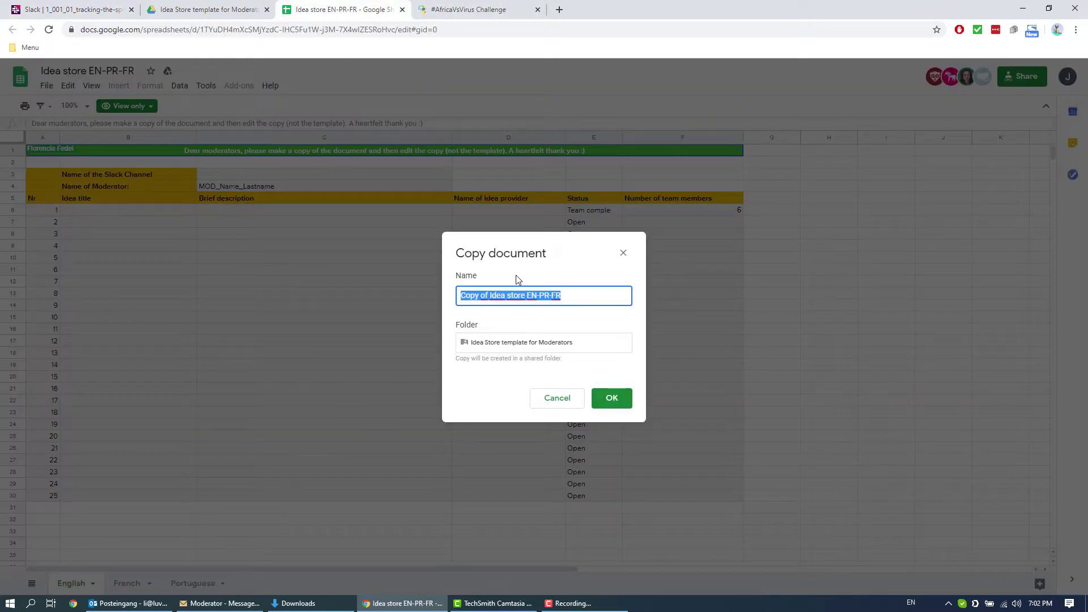
right_click(553, 296)
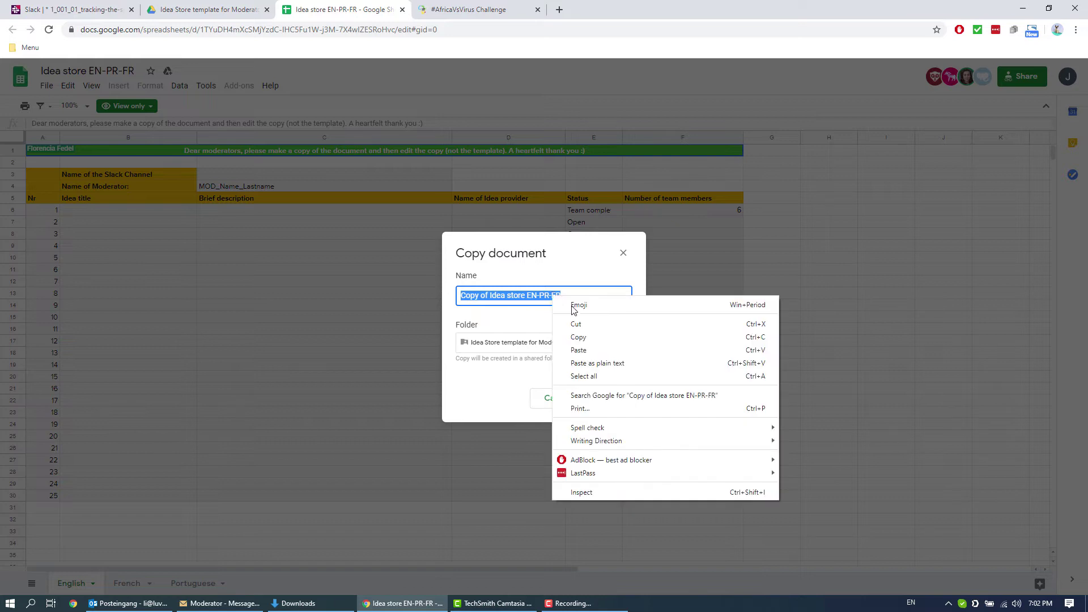
click(604, 349)
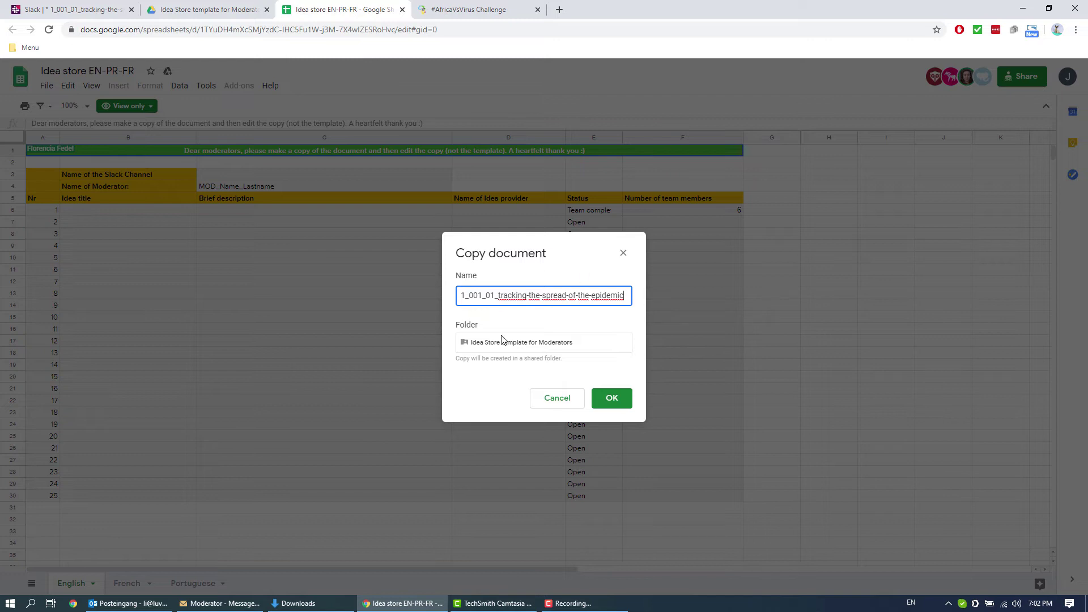
click(621, 395)
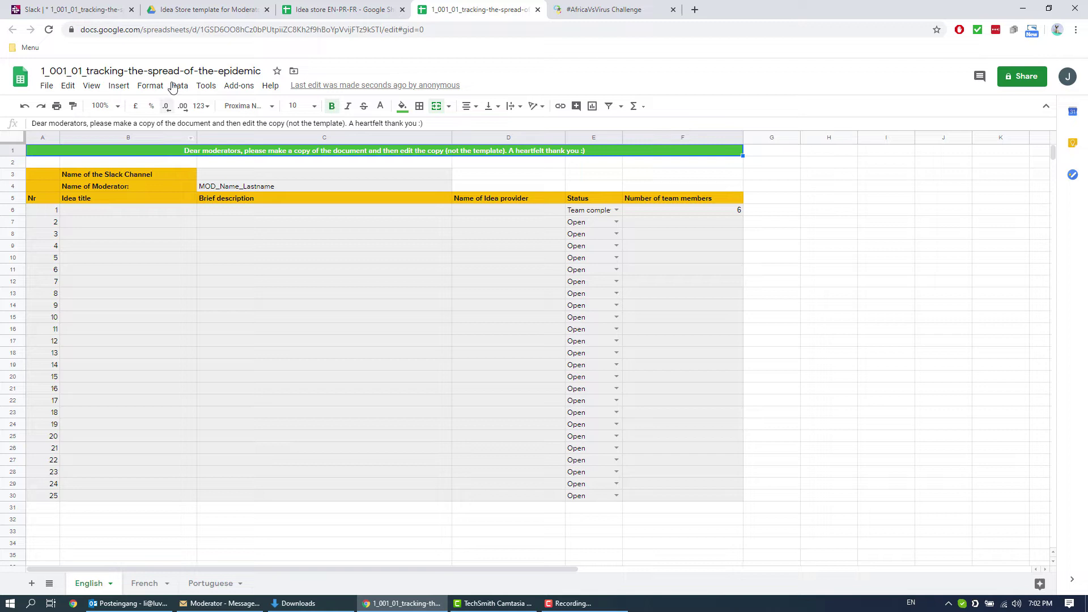
Step: Copy the spreadsheet title and paste it into the Slack channel name cell C3
drag(262, 68, 57, 66)
right_click(83, 74)
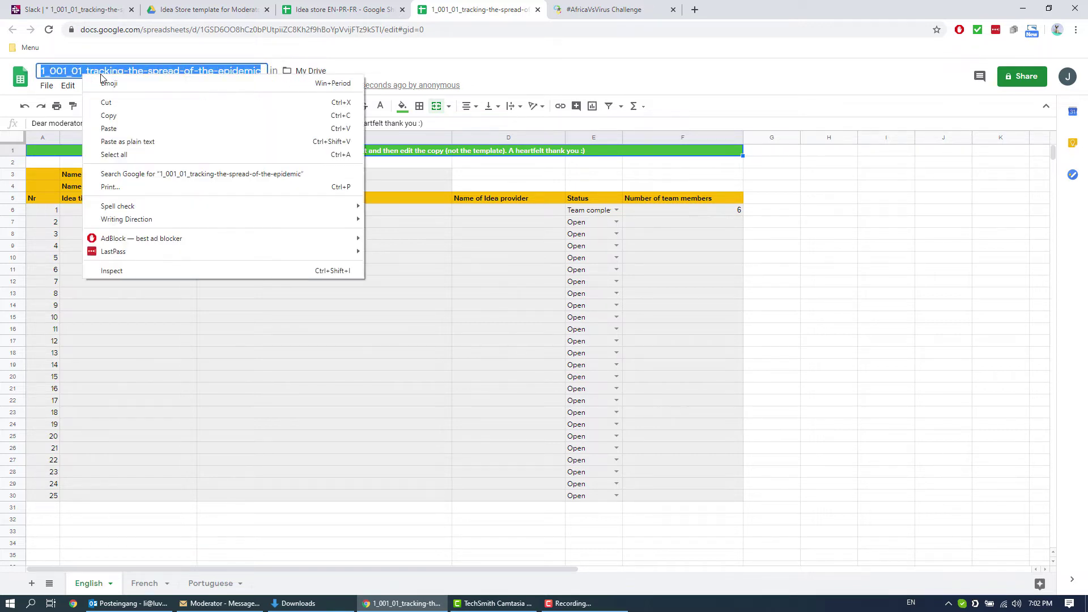
click(121, 115)
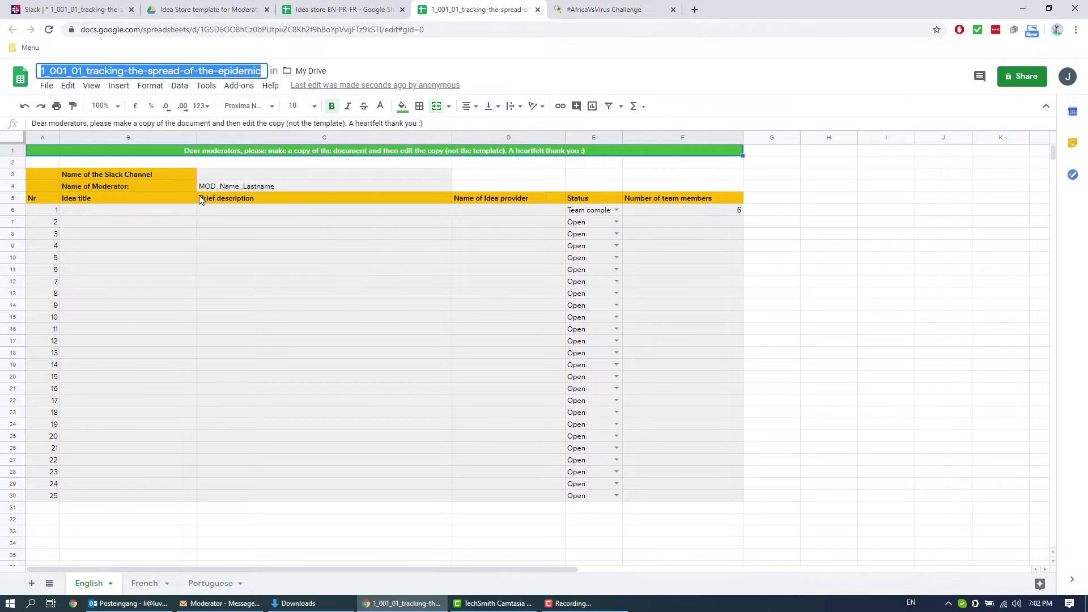
click(250, 174)
right_click(264, 168)
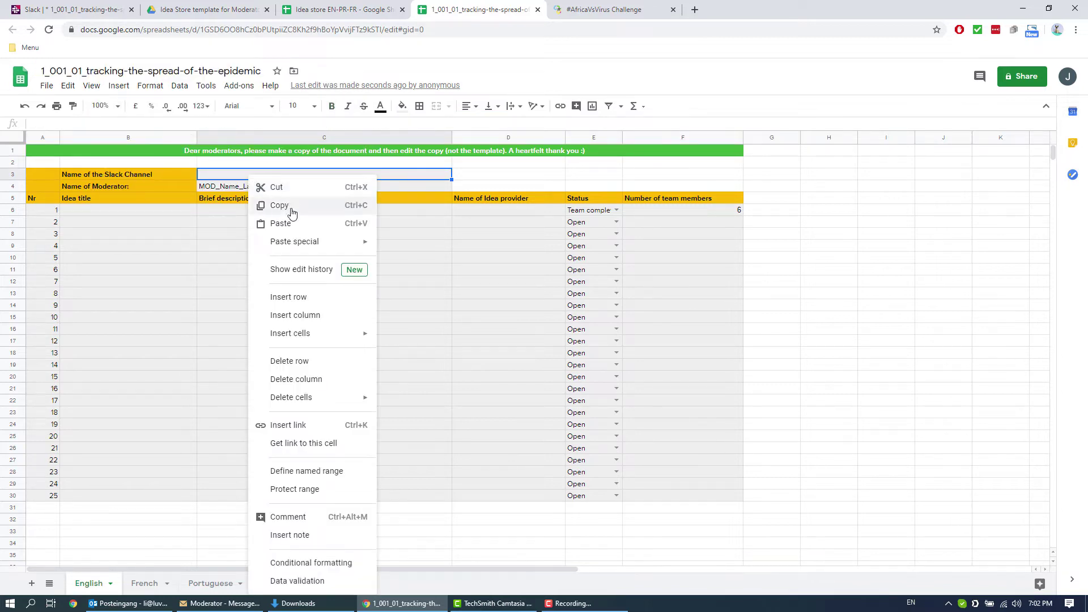
click(306, 225)
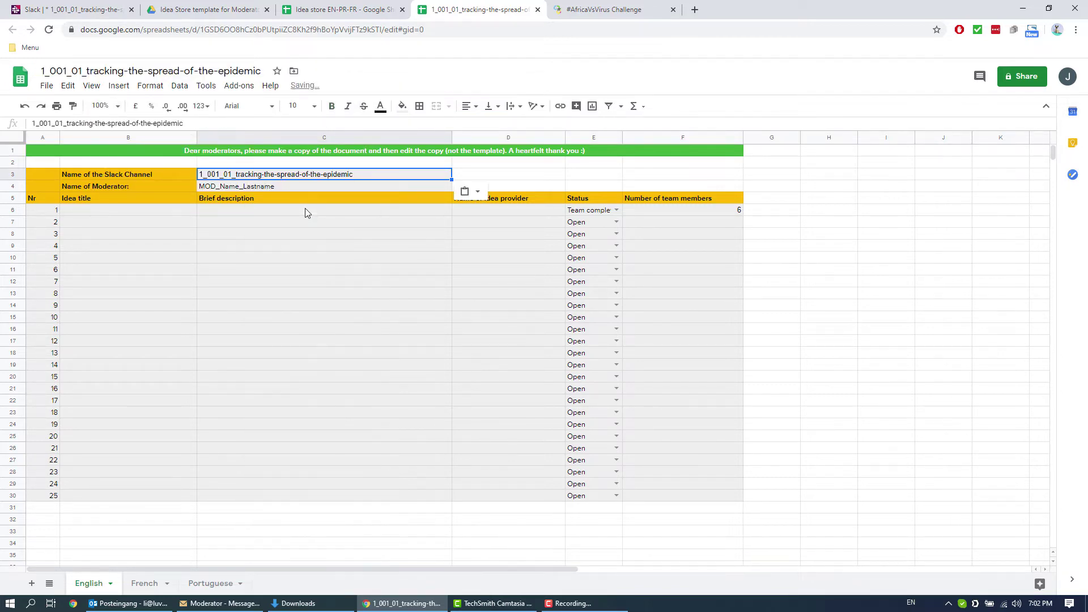
Step: Replace Name and Lastname in C4's MOD_Name_Lastname with the moderator's first and last name
click(242, 188)
double_click(239, 188)
drag(240, 188, 220, 189)
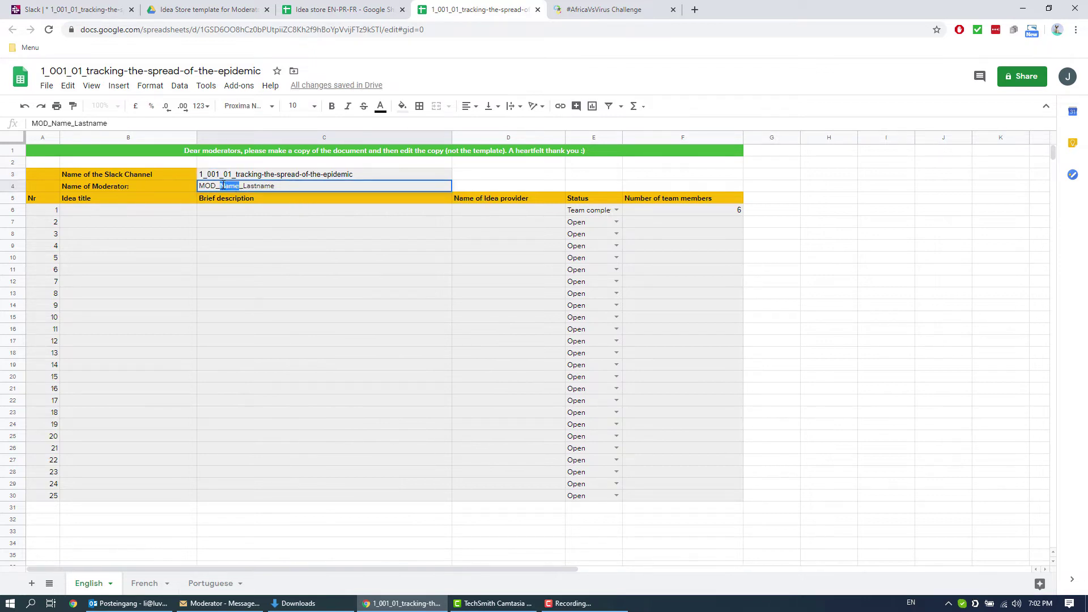
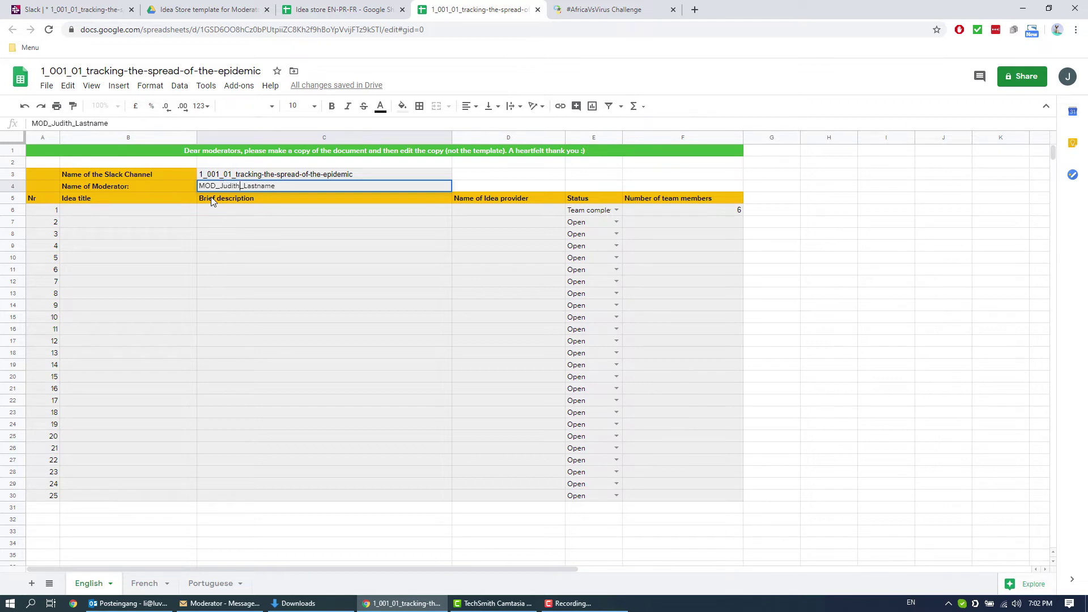
click(284, 184)
drag(275, 186, 244, 186)
click(124, 213)
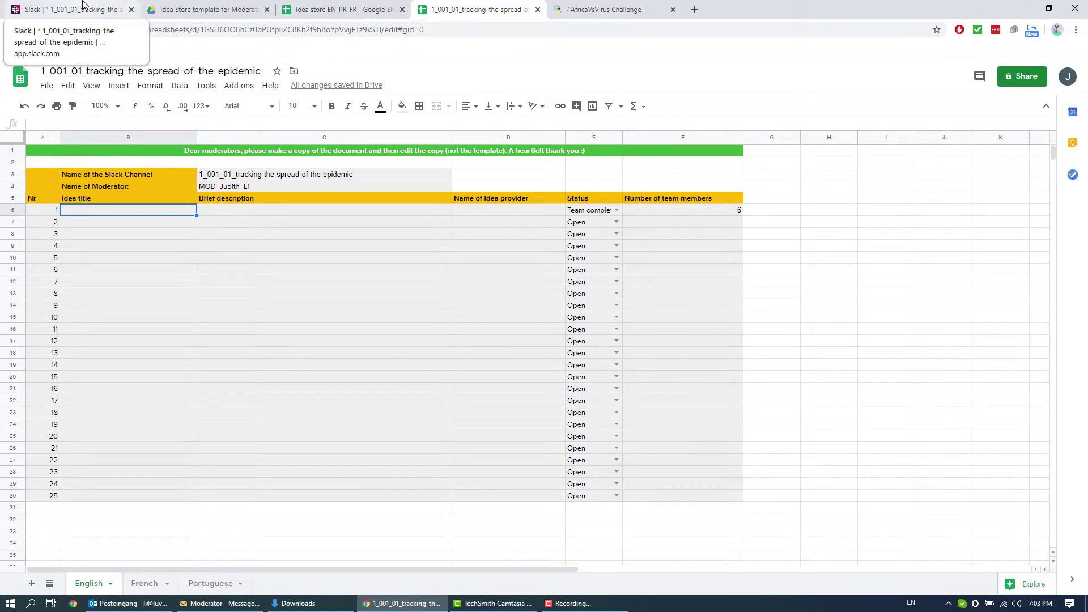
Step: Back in the Slack channel, scroll up to the 14:32 Biomonitoring proposal
click(77, 6)
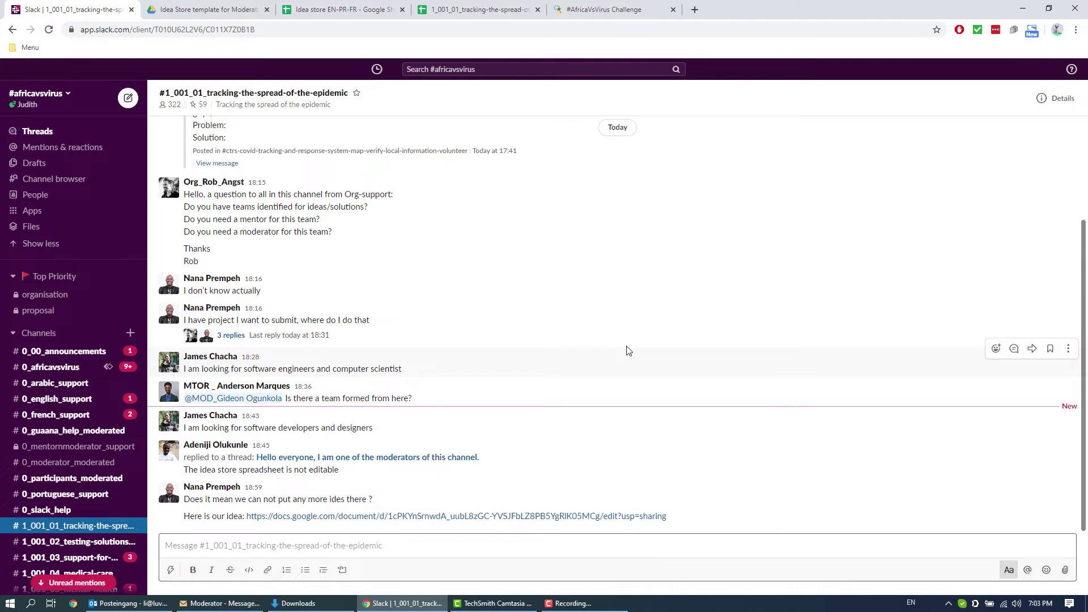
scroll(628, 354, up, 3)
scroll(639, 371, up, 5)
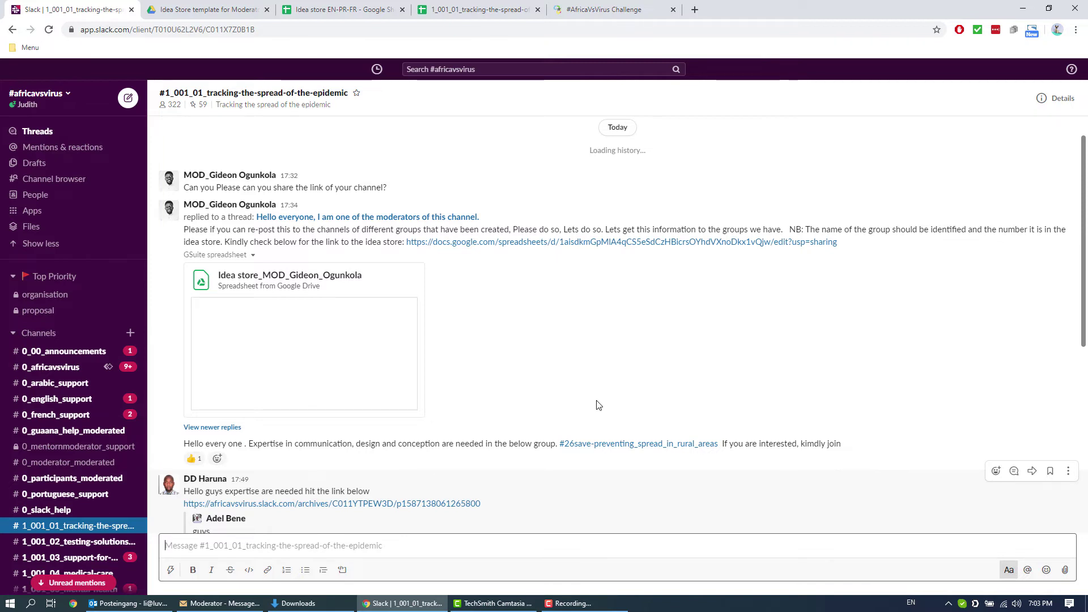
scroll(561, 368, up, 10)
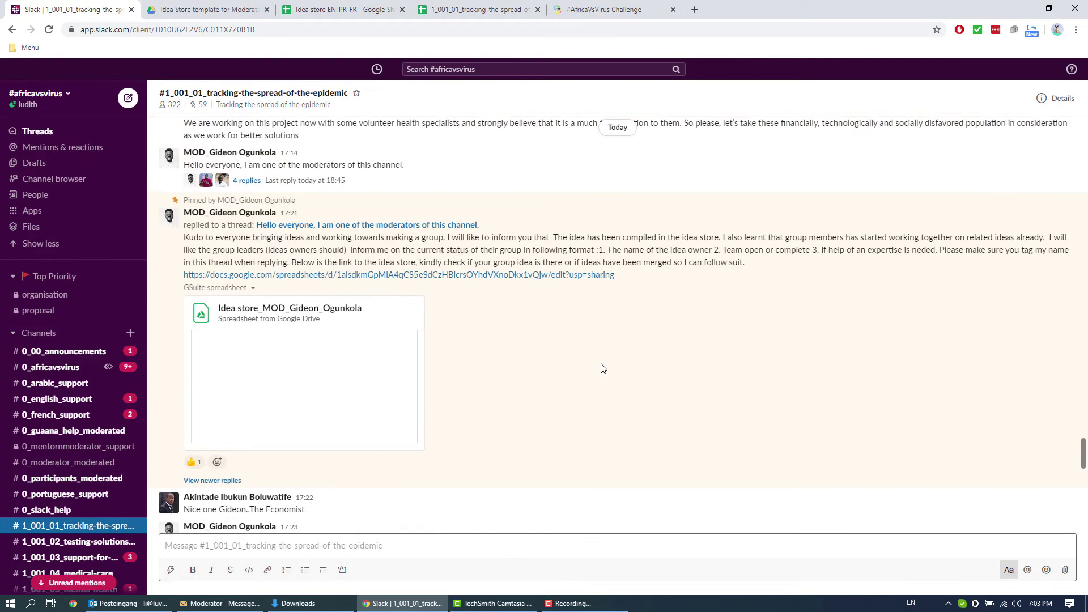
scroll(602, 369, up, 5)
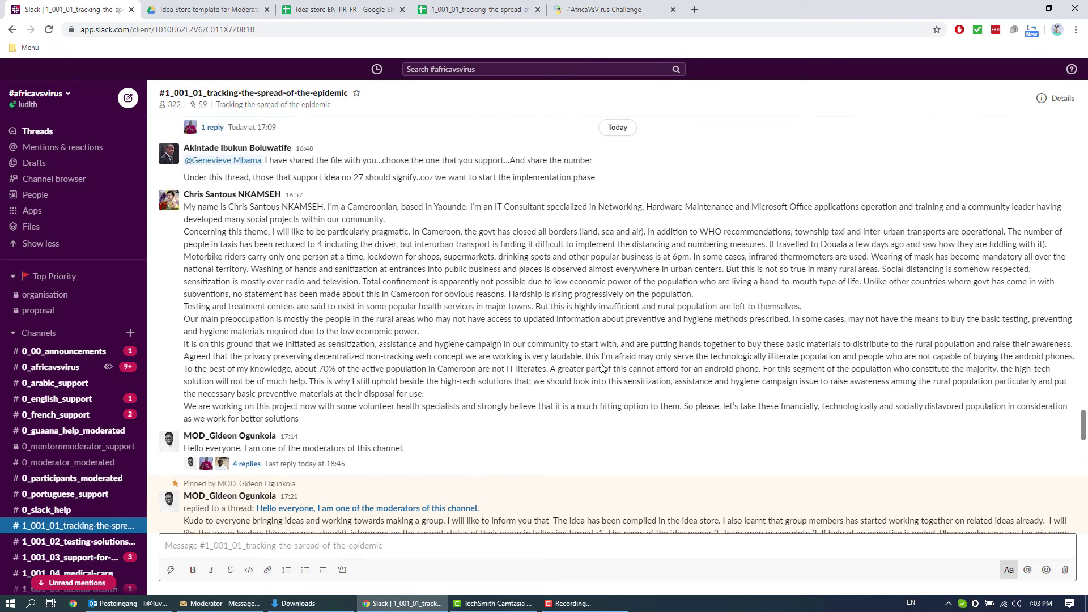
scroll(603, 369, up, 10)
scroll(601, 380, up, 3)
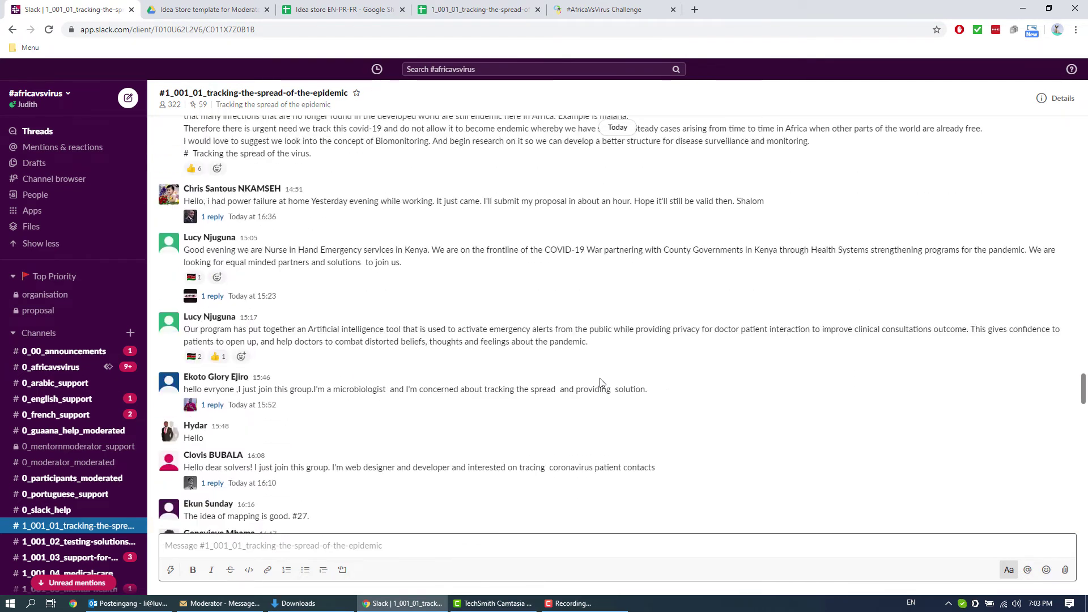
scroll(438, 337, up, 3)
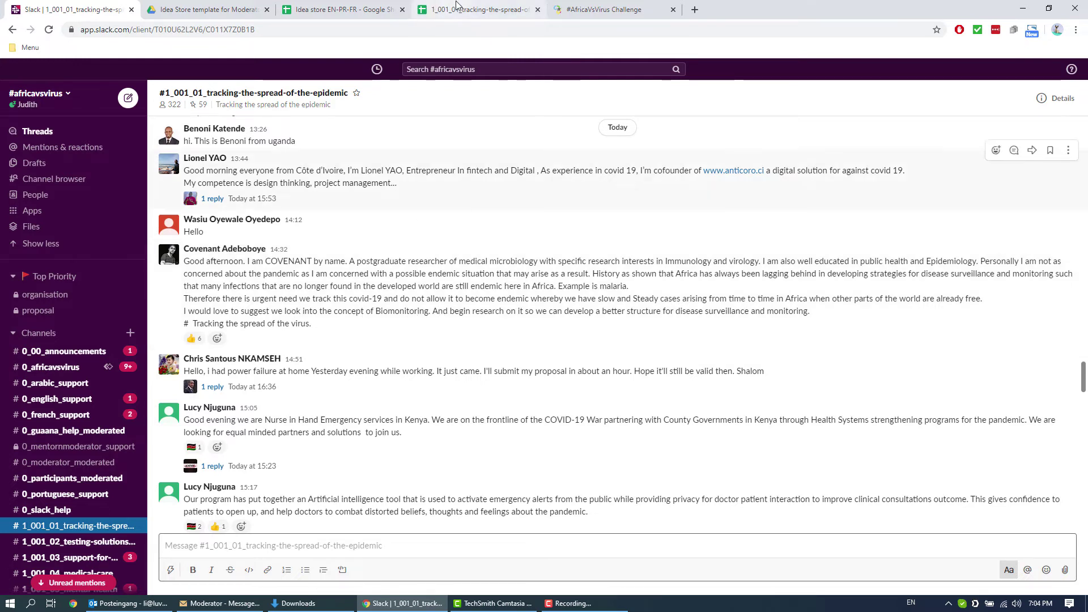
Step: Enter idea 1 as Biomonitoring, described 'Better solution for disease surveillance and monitoring'
click(482, 9)
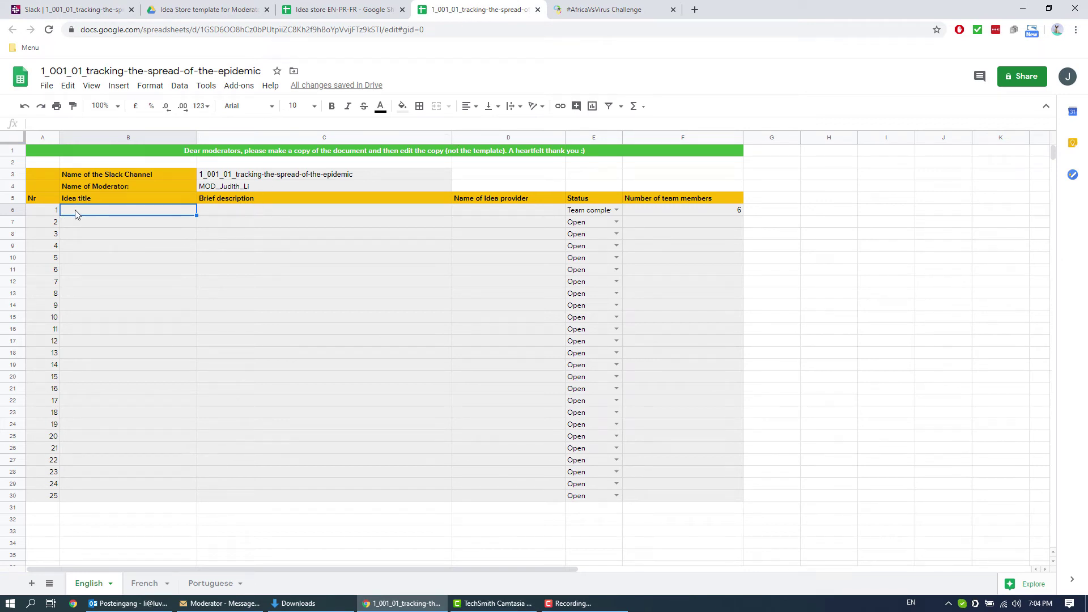
text(Biomonitoring)
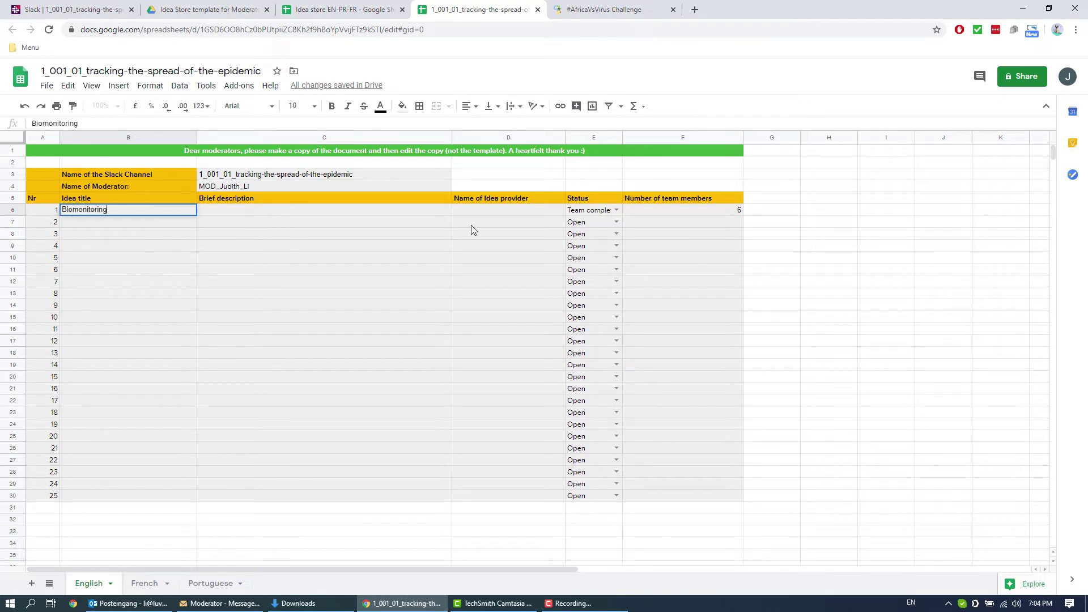
click(405, 214)
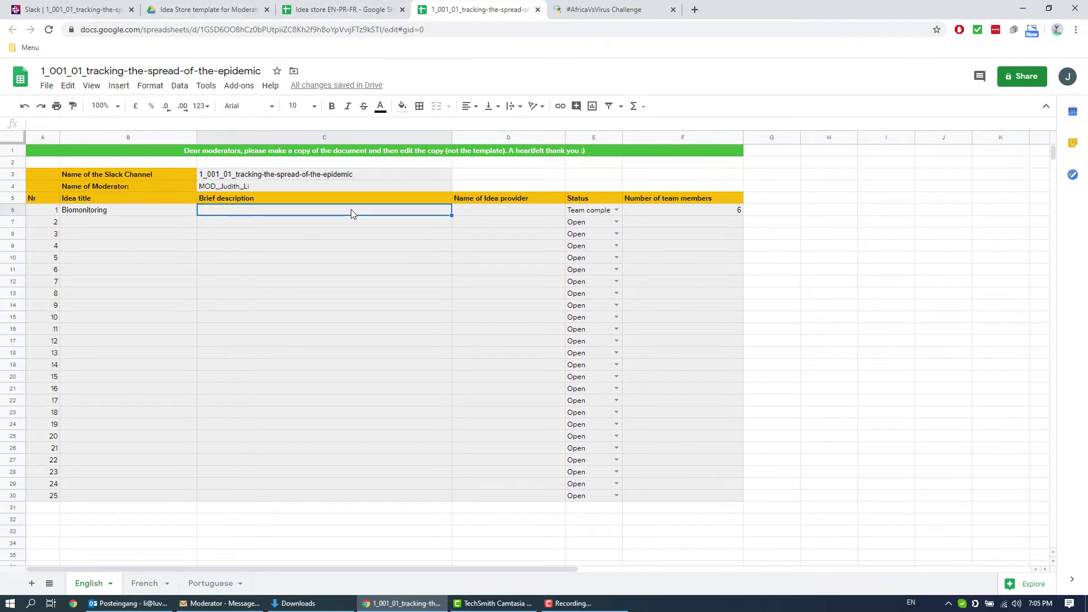
text(Better )
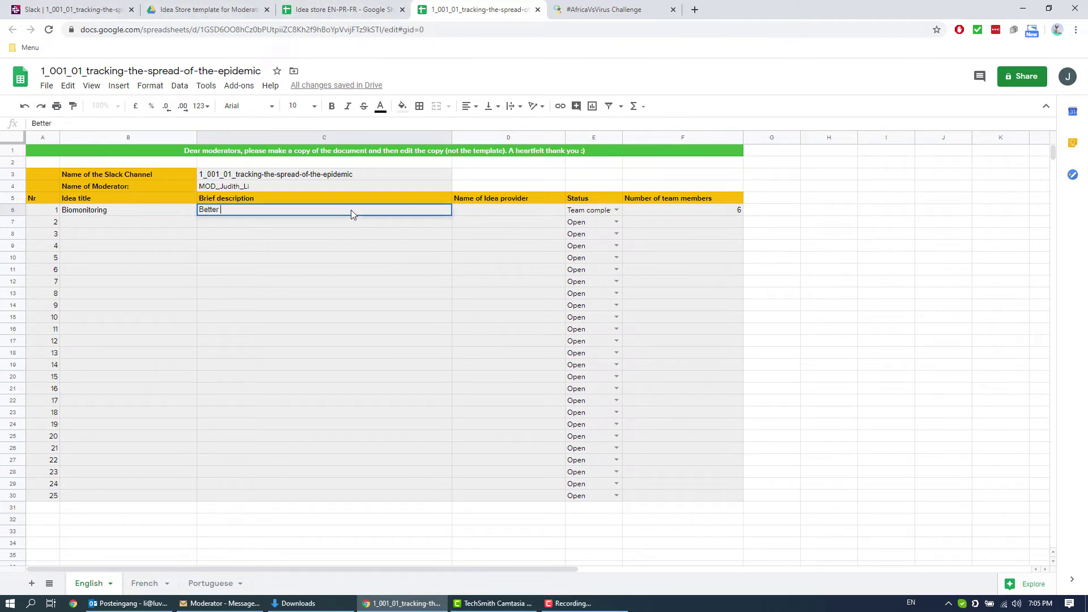
text(solution for dis)
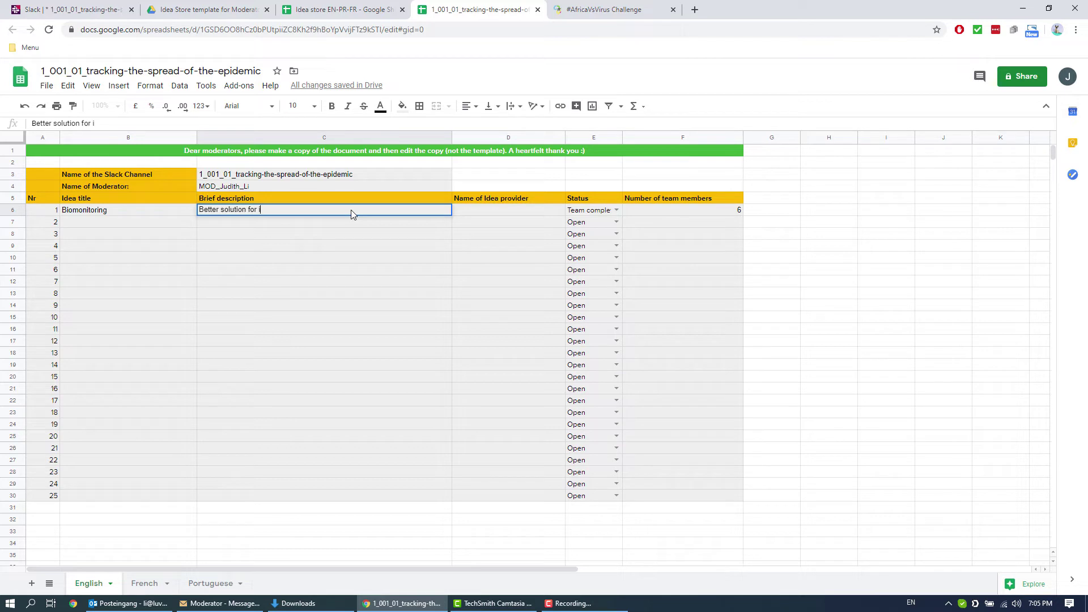
text(ease surveillance and monitoring)
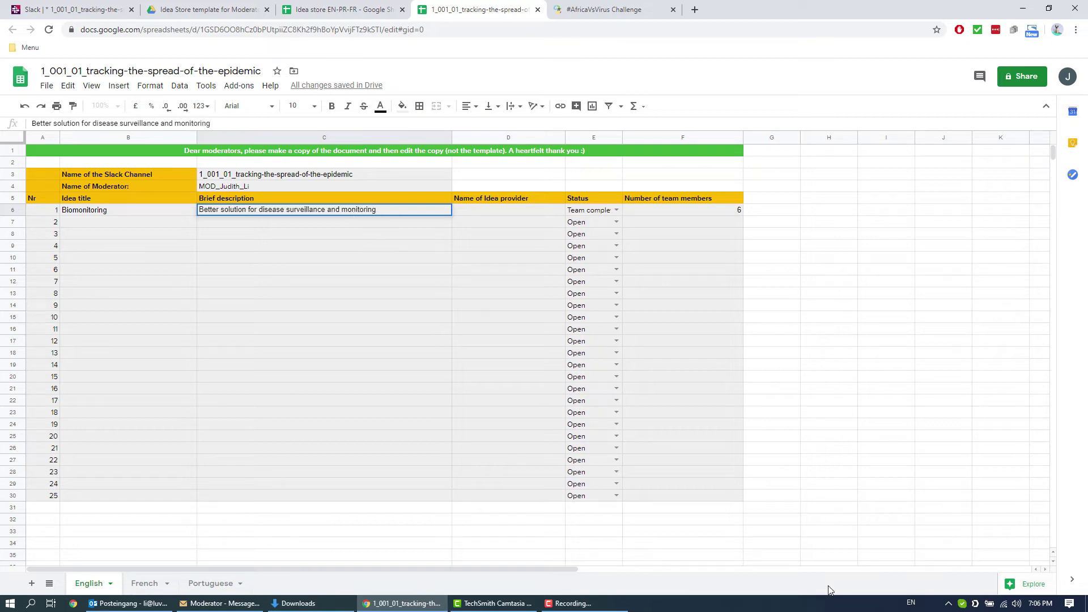
click(774, 508)
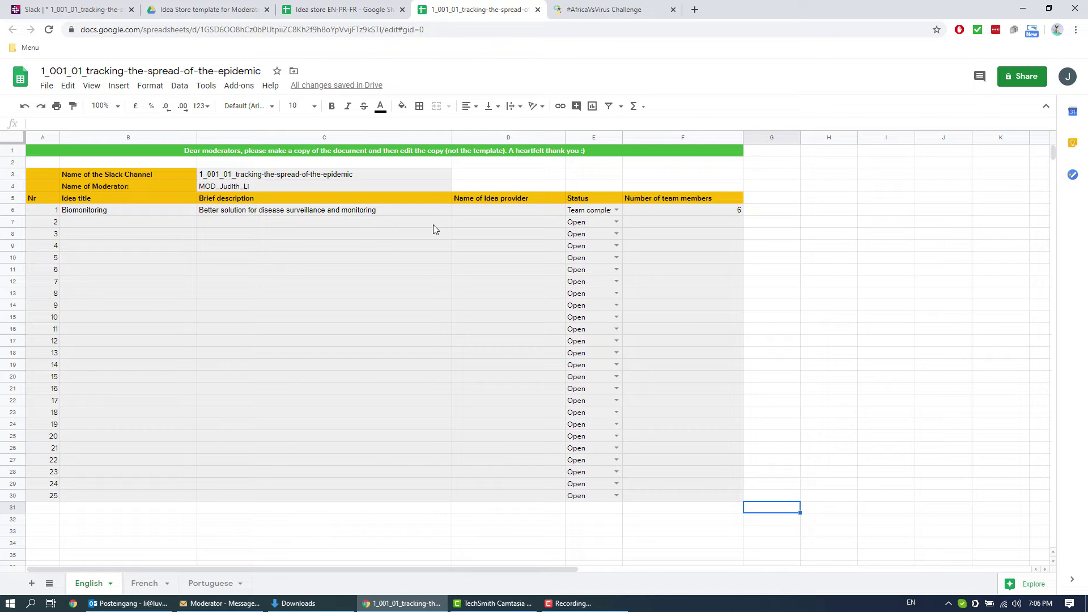
Step: Fill D6 with the idea provider's name from Slack and keep E6 as Team complete
click(481, 209)
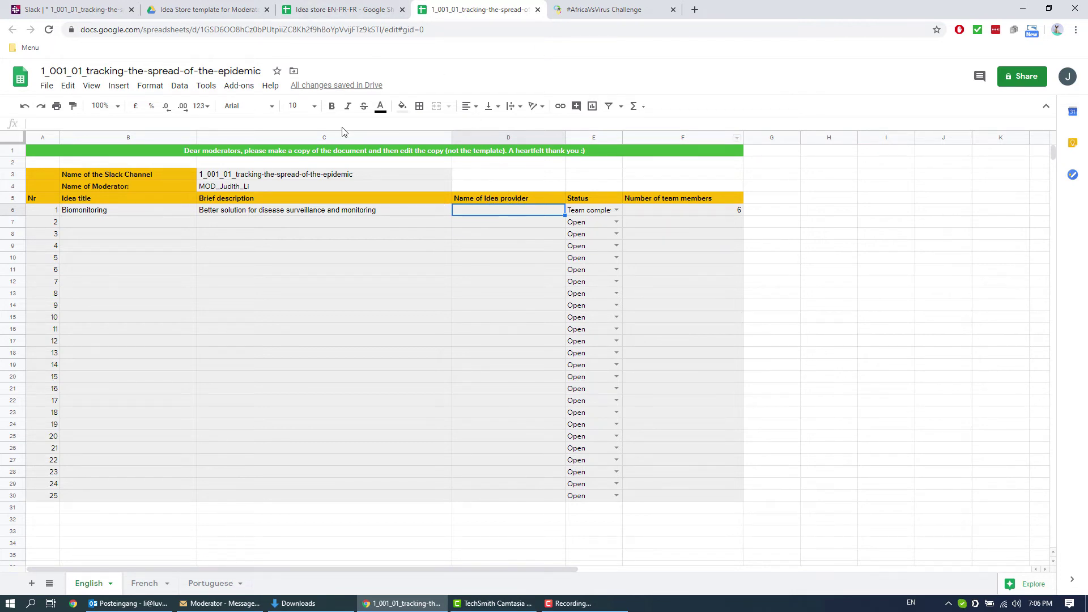
click(57, 9)
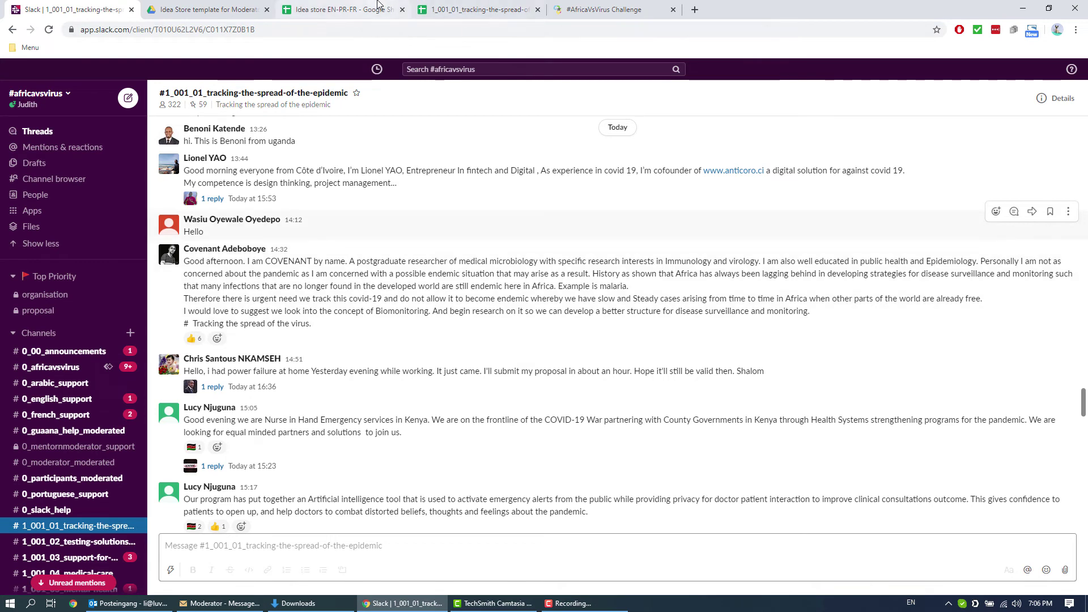
click(460, 14)
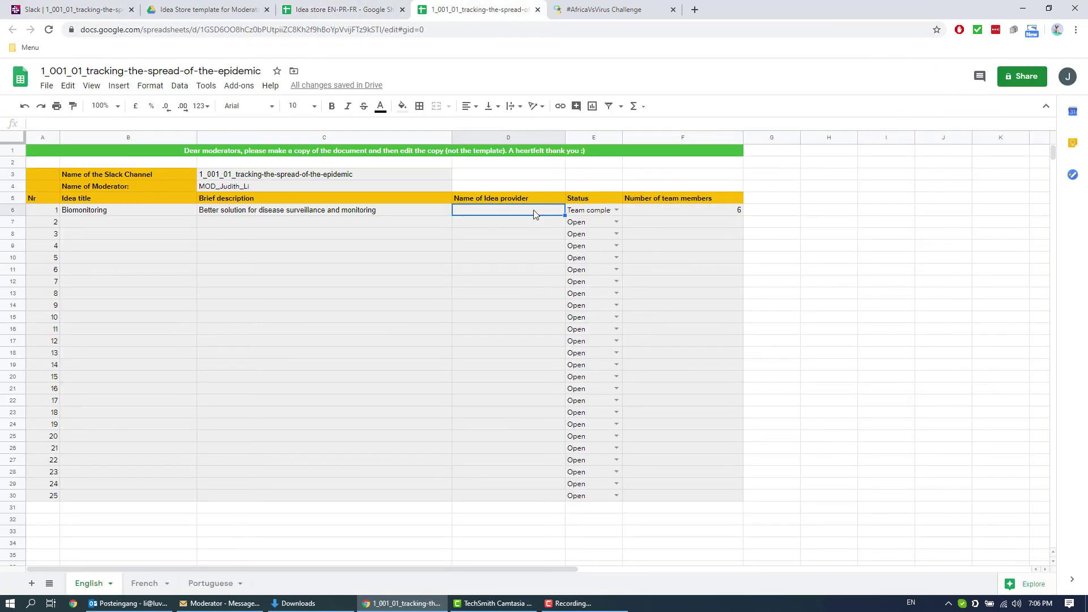
text(Covenant)
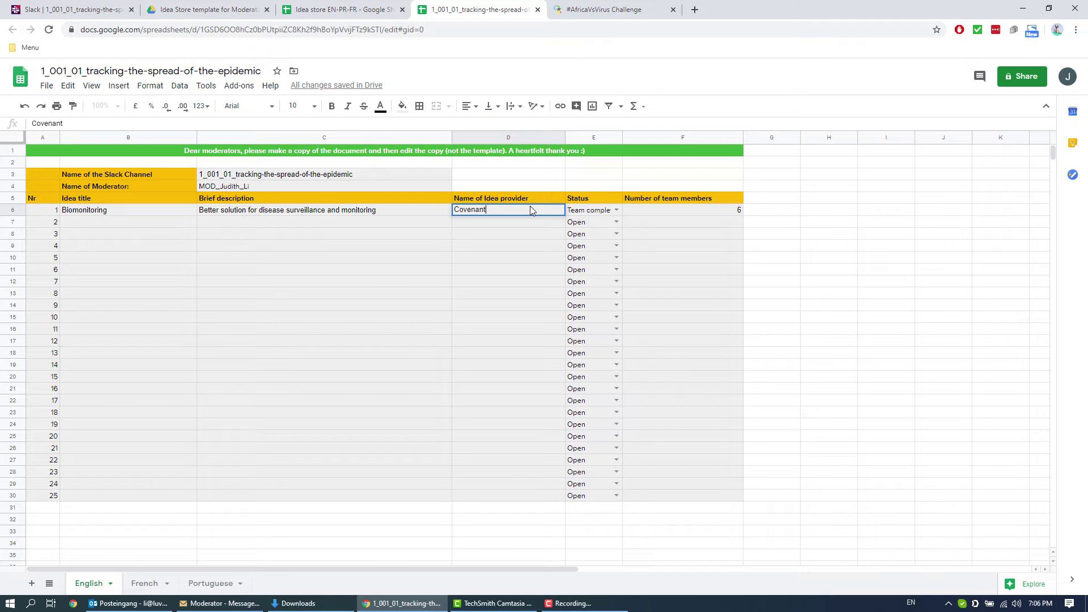
click(616, 211)
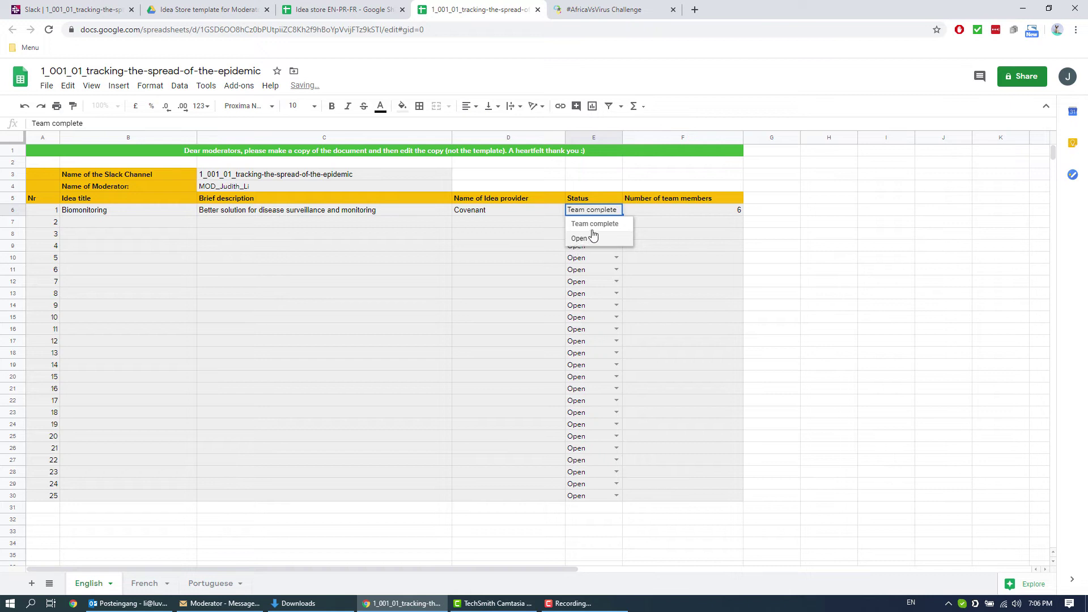
click(623, 211)
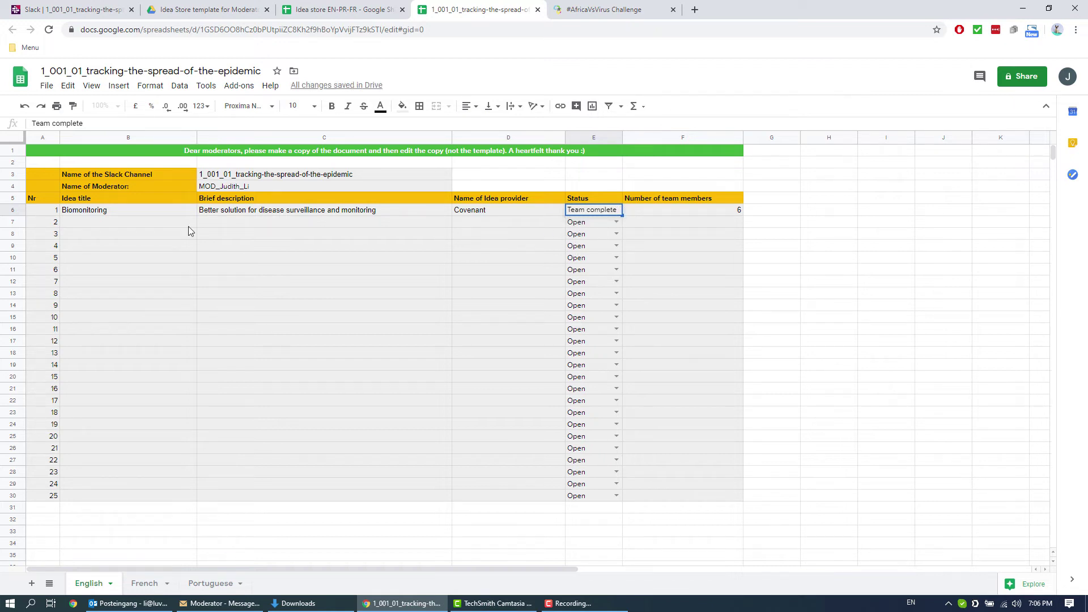
drag(97, 222, 108, 366)
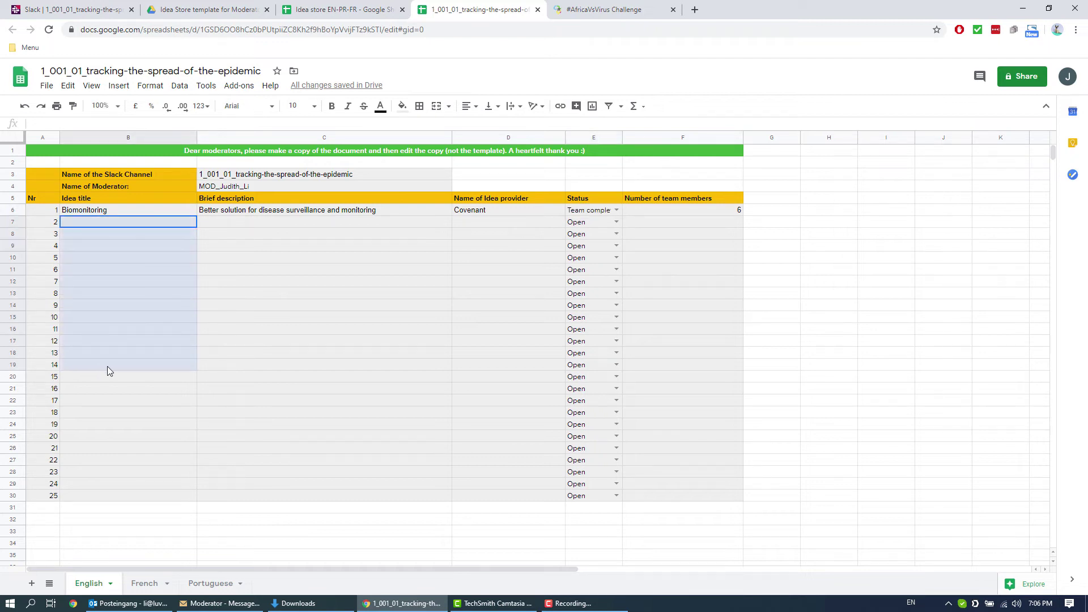
drag(280, 222, 291, 393)
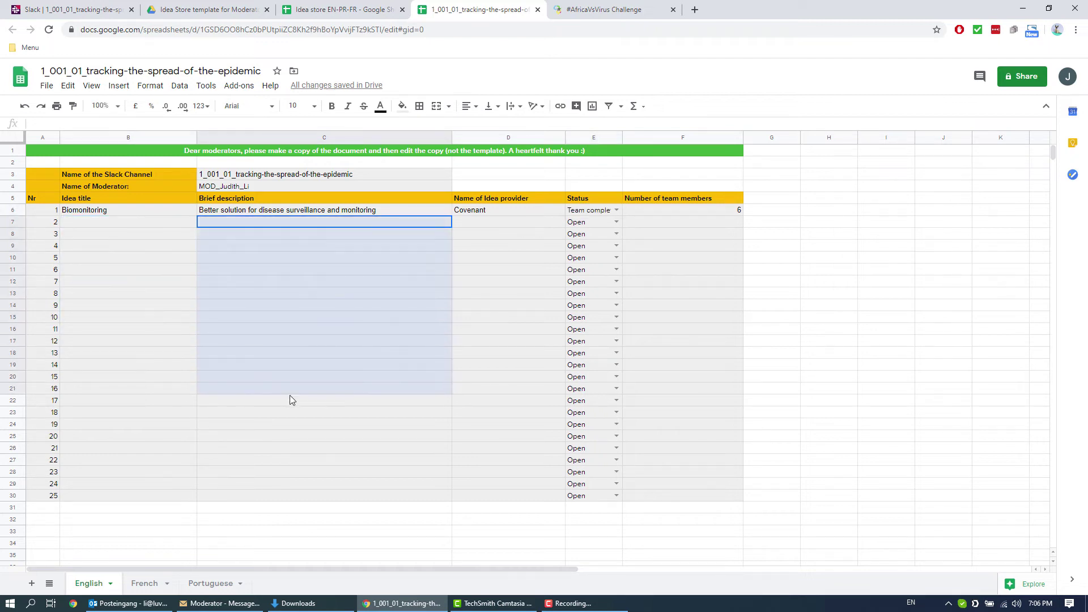
click(573, 212)
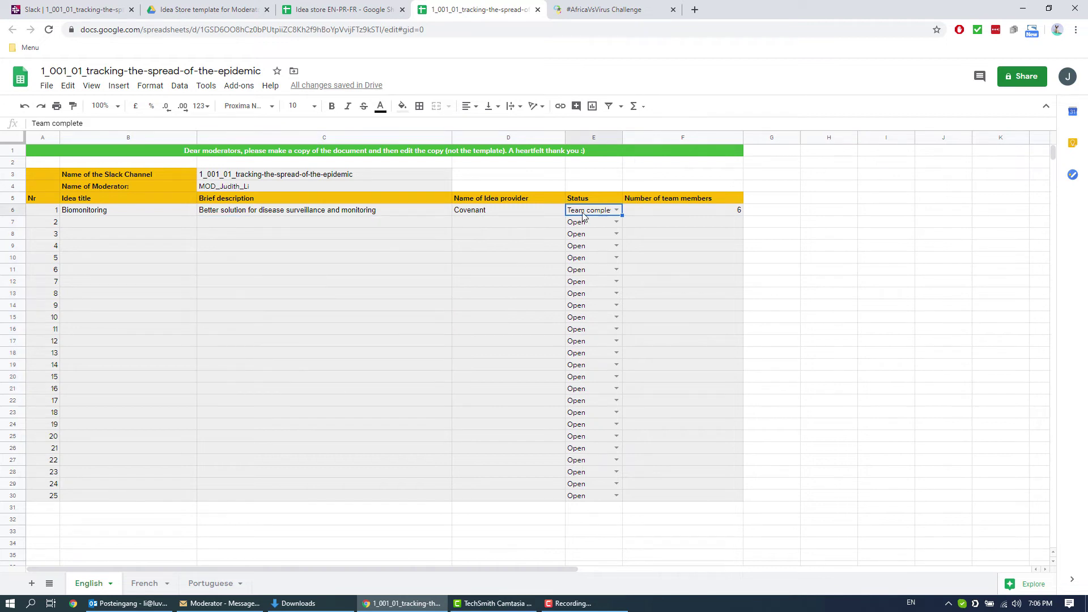
click(84, 8)
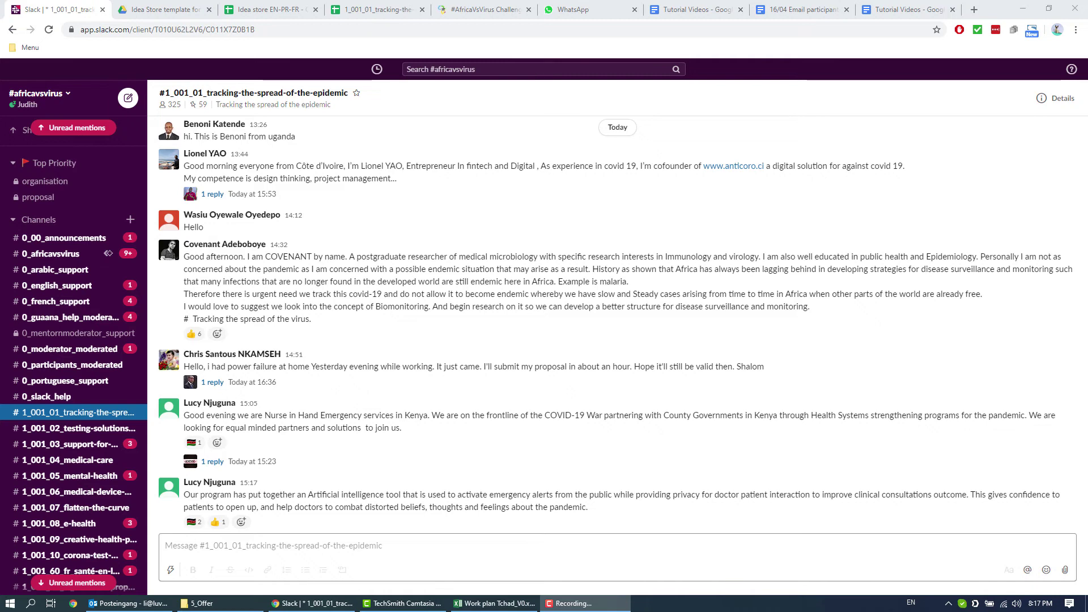
Step: Find the long post about a hygiene campaign for rural Cameroon and start a reply thread on it
scroll(391, 219, down, 5)
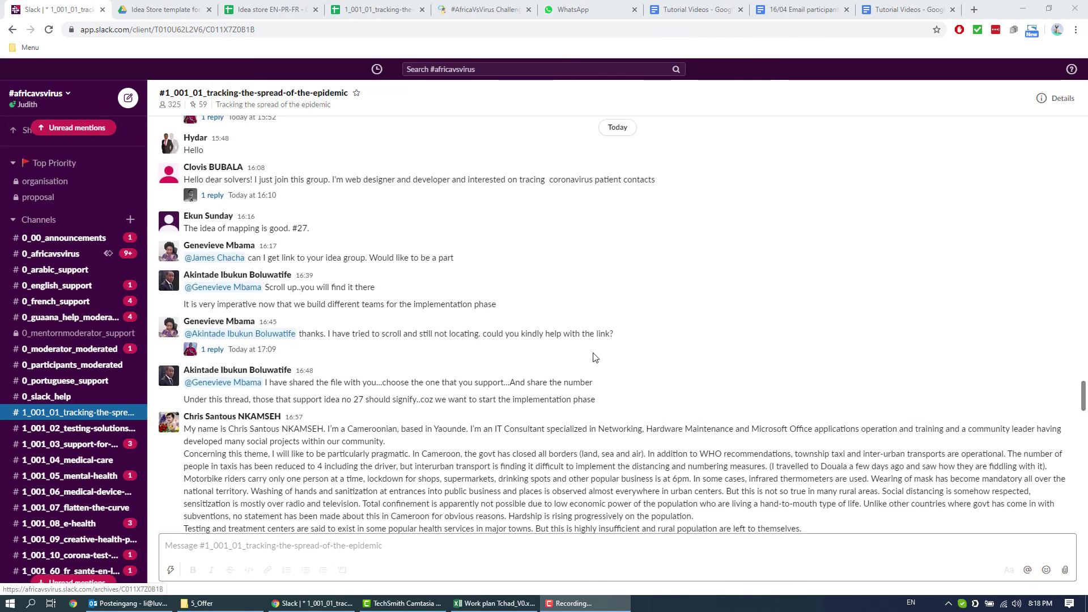
scroll(604, 347, down, 10)
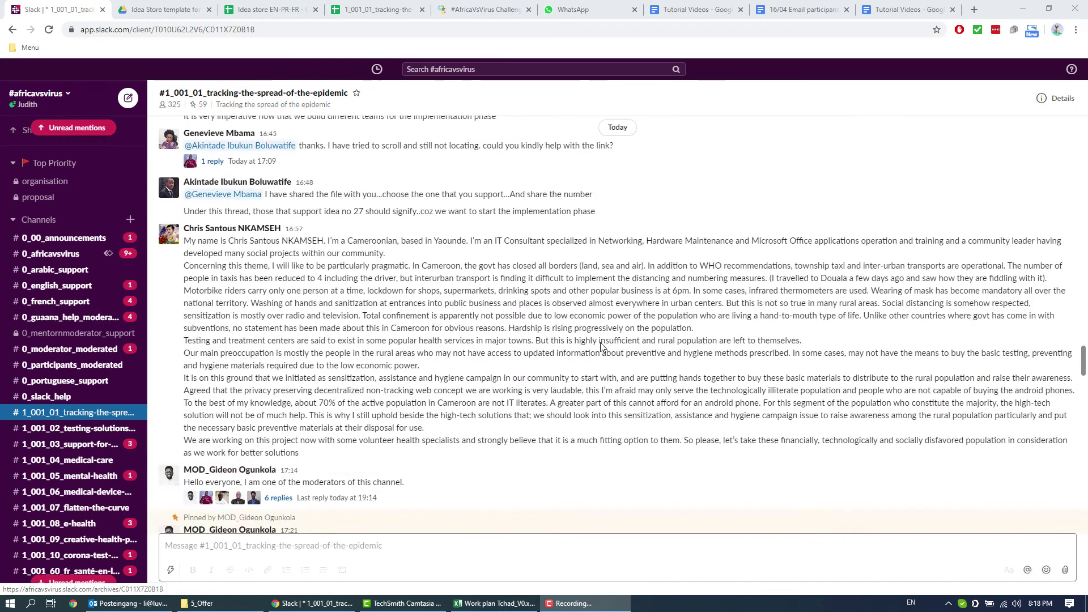
scroll(511, 351, down, 2)
scroll(568, 364, up, 2)
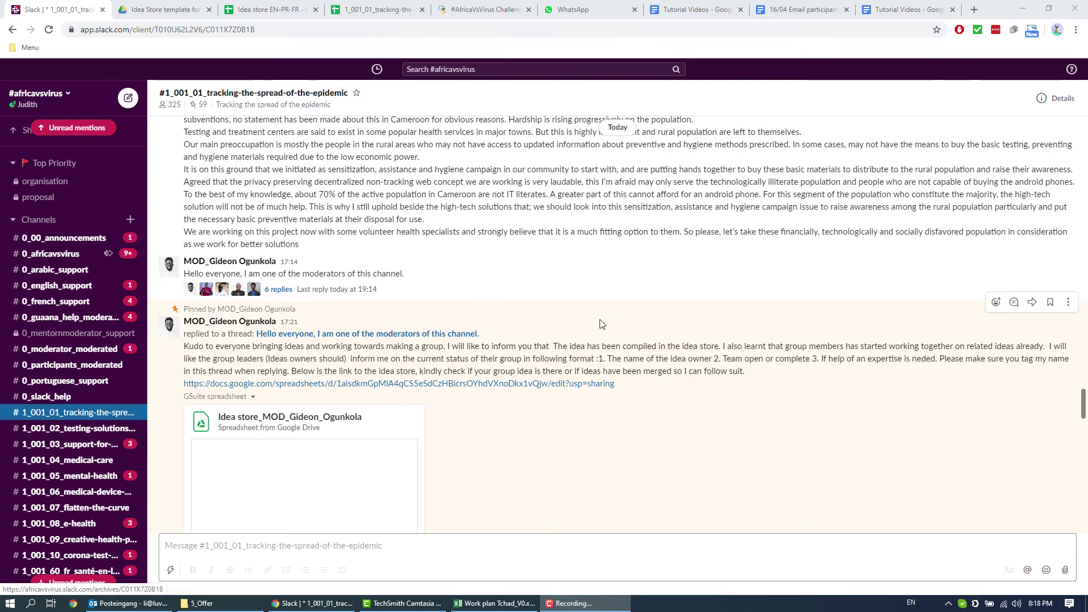
scroll(608, 333, up, 1)
scroll(608, 333, up, 3)
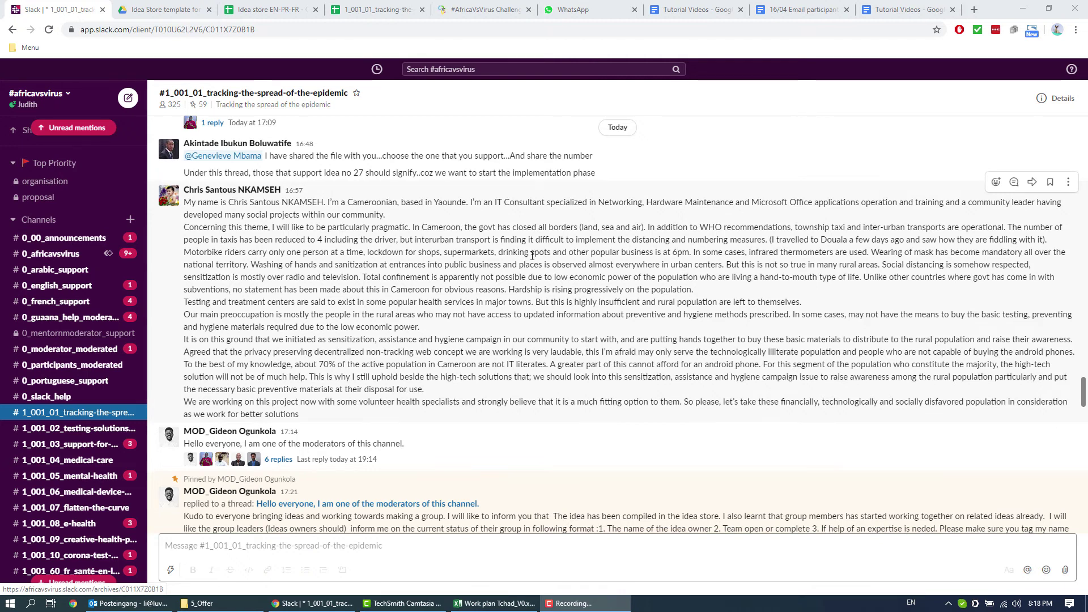
click(1015, 183)
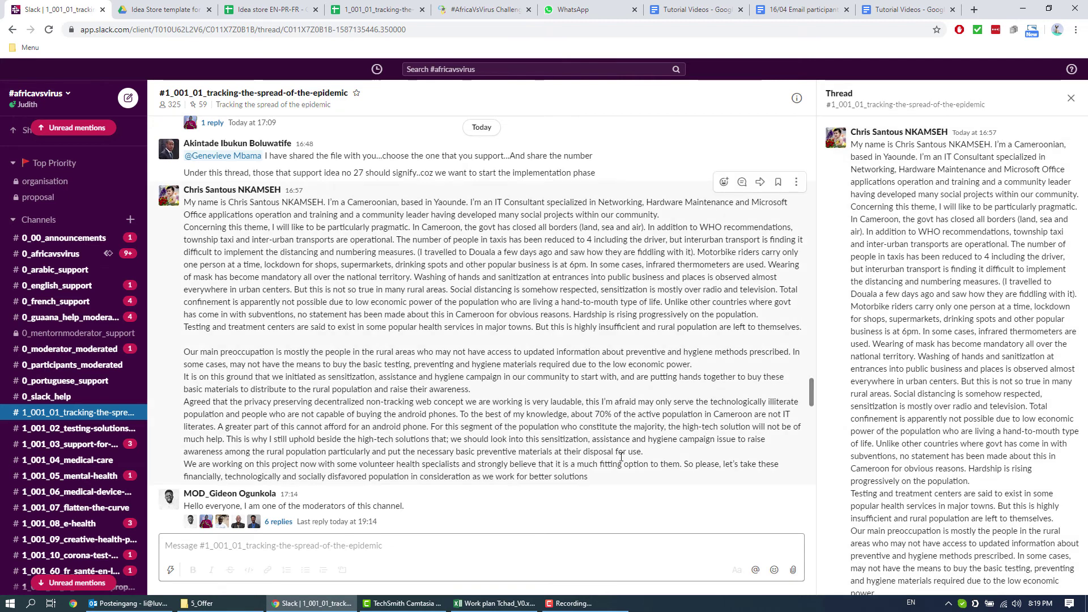
Step: Reply 'Hi, this is interesting.' in the Cameroon post's thread
scroll(1007, 231, down, 7)
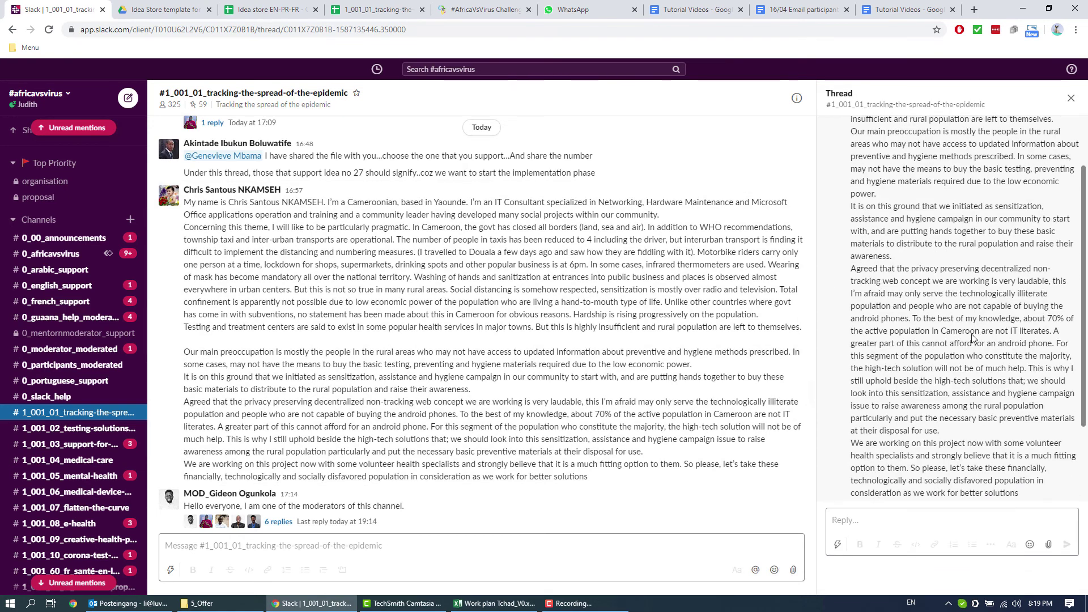
click(854, 521)
scroll(886, 146, up, 7)
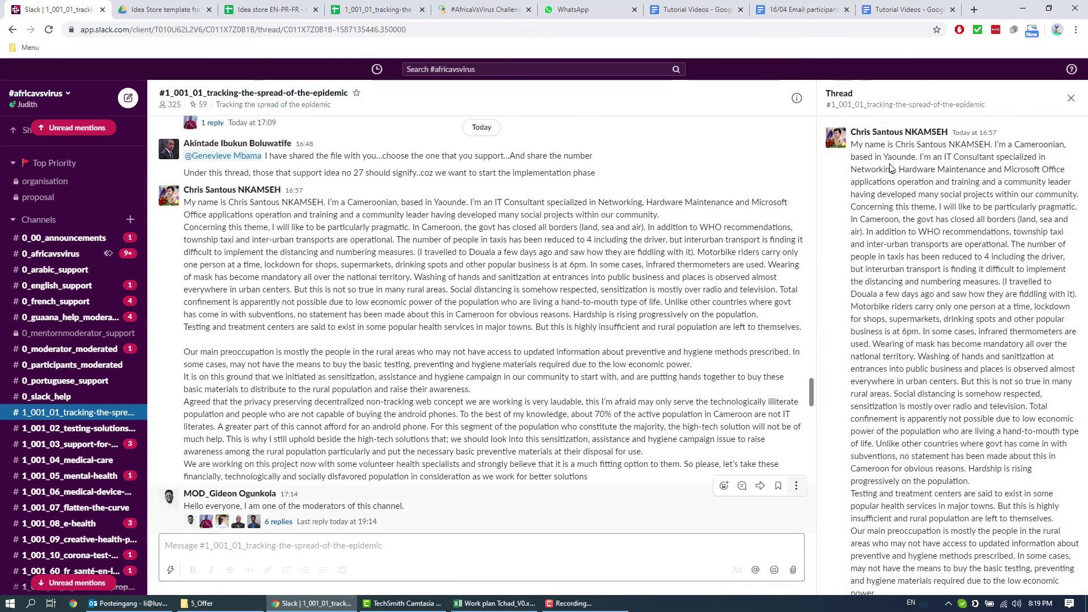
scroll(931, 374, down, 3)
scroll(932, 373, down, 5)
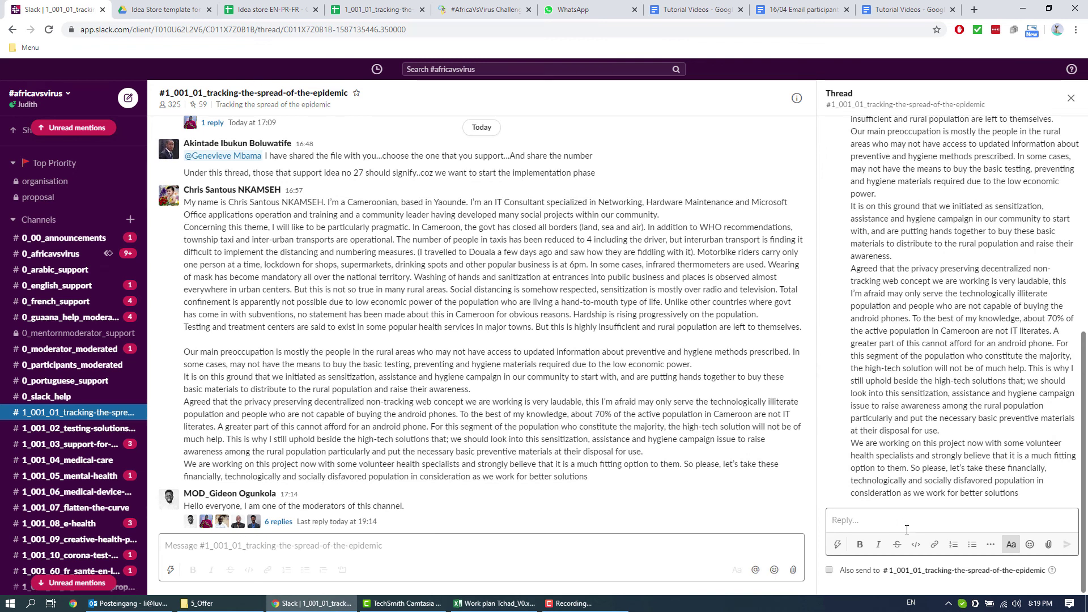
text(Hi, this is interesting.)
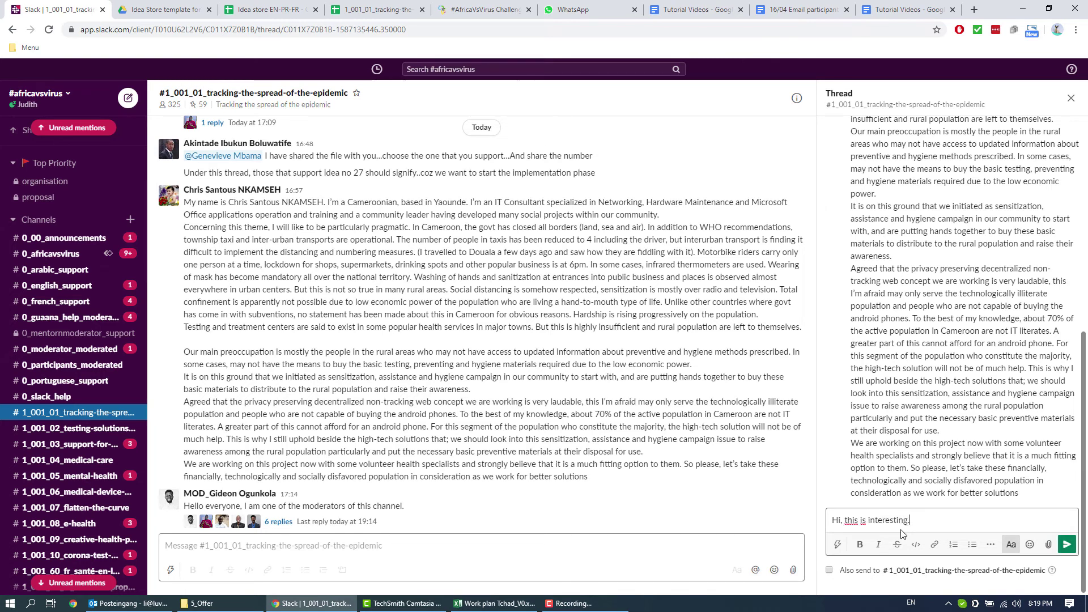
click(1068, 545)
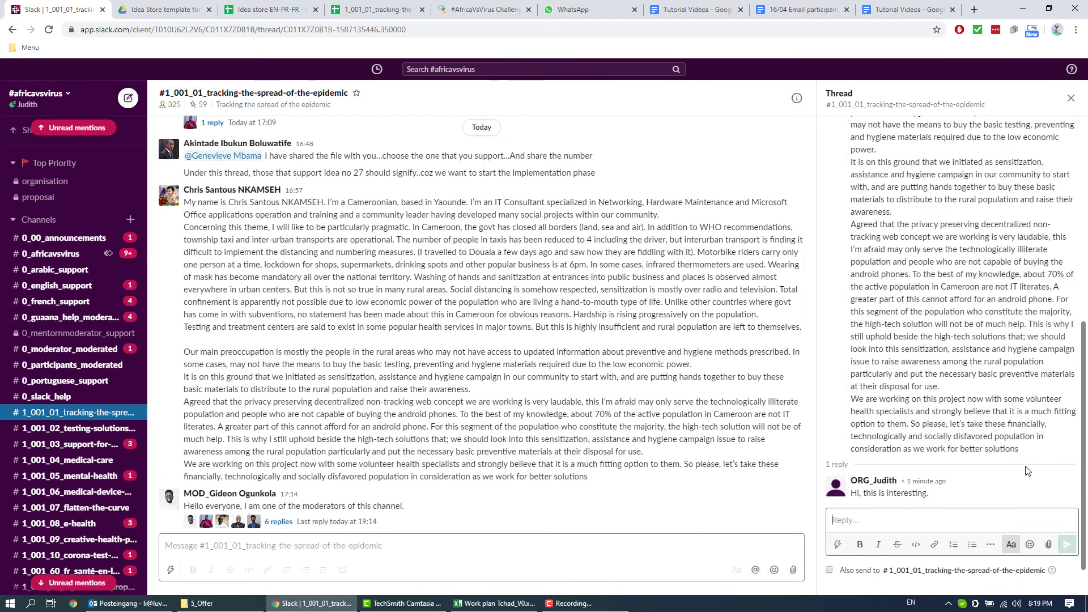
Step: Copy the message requesting the idea group link and post it as a second thread reply
scroll(964, 470, up, 8)
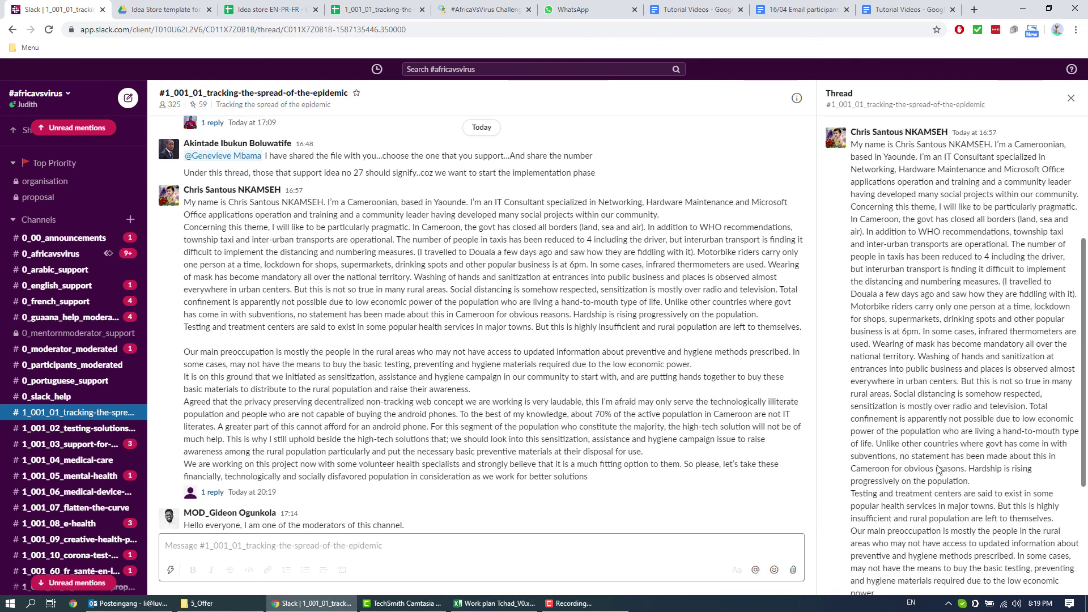
scroll(938, 282, down, 8)
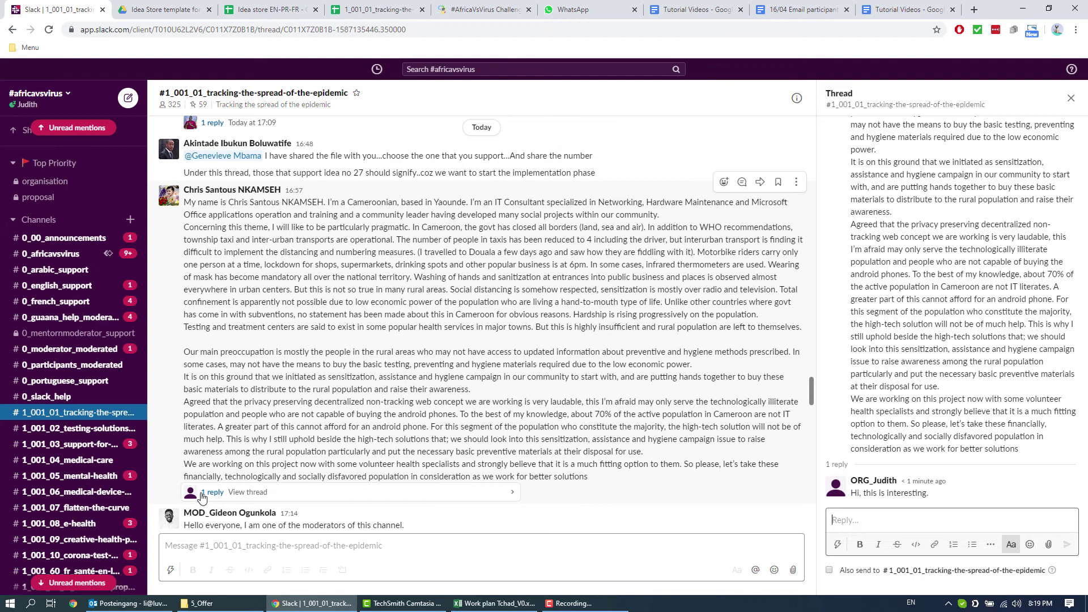
scroll(375, 457, down, 2)
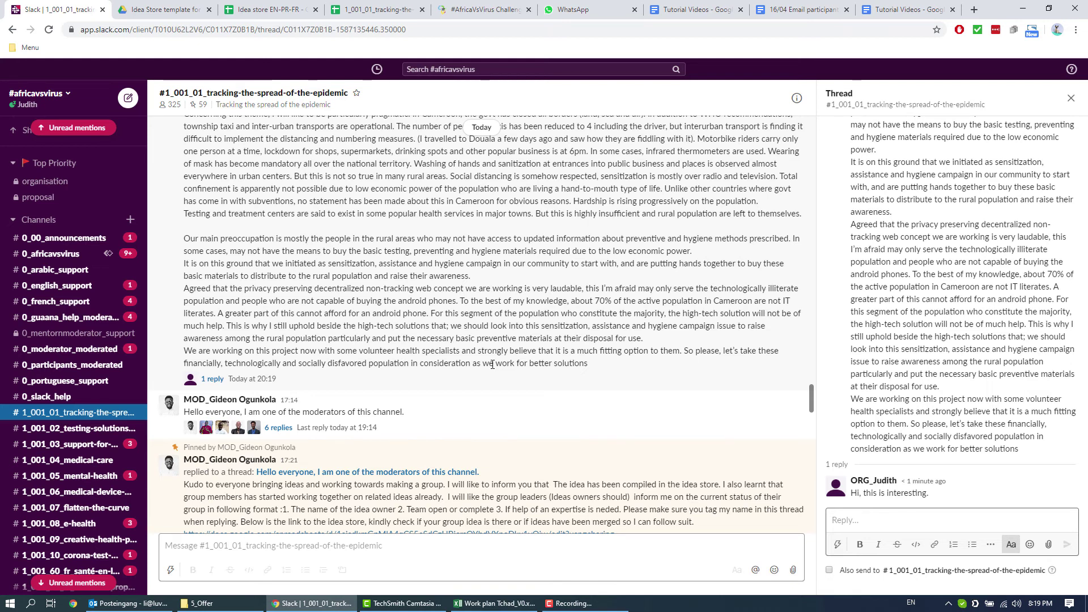
scroll(487, 368, up, 6)
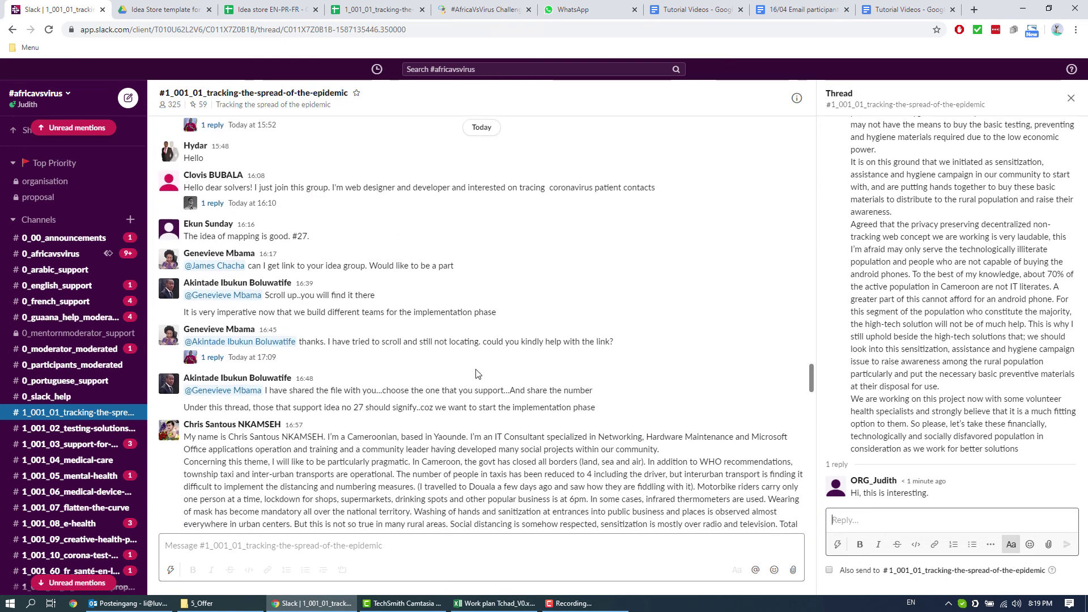
scroll(476, 374, up, 1)
drag(454, 315, 186, 318)
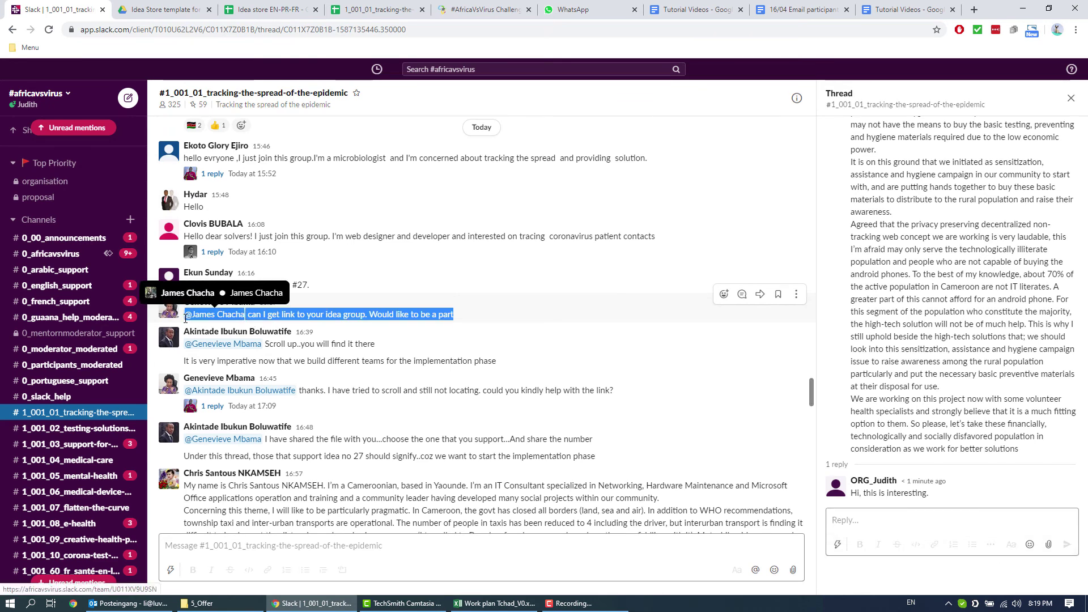
right_click(440, 321)
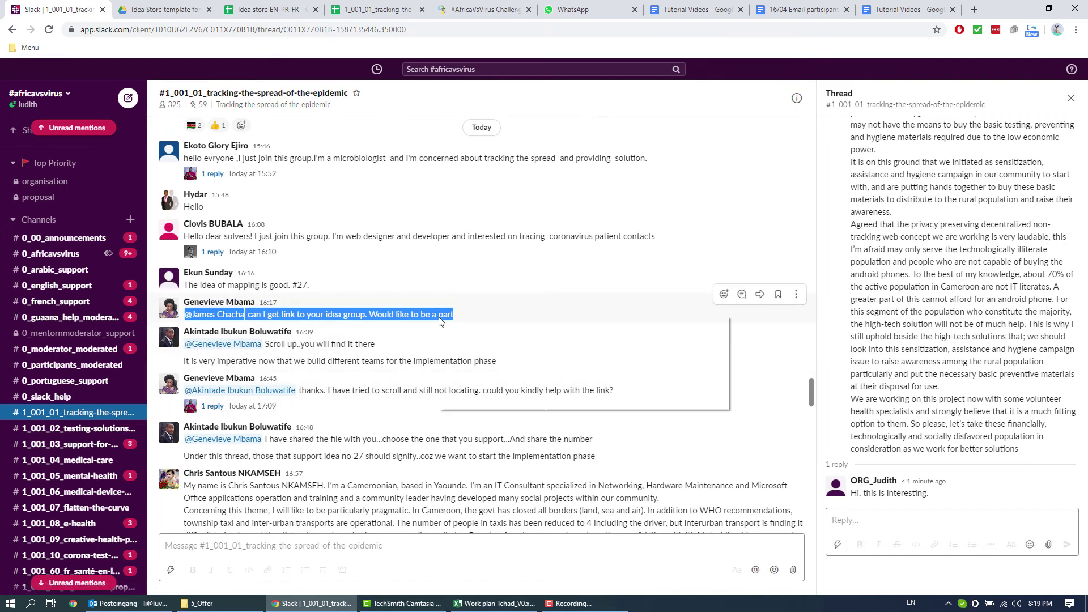
click(465, 328)
click(915, 517)
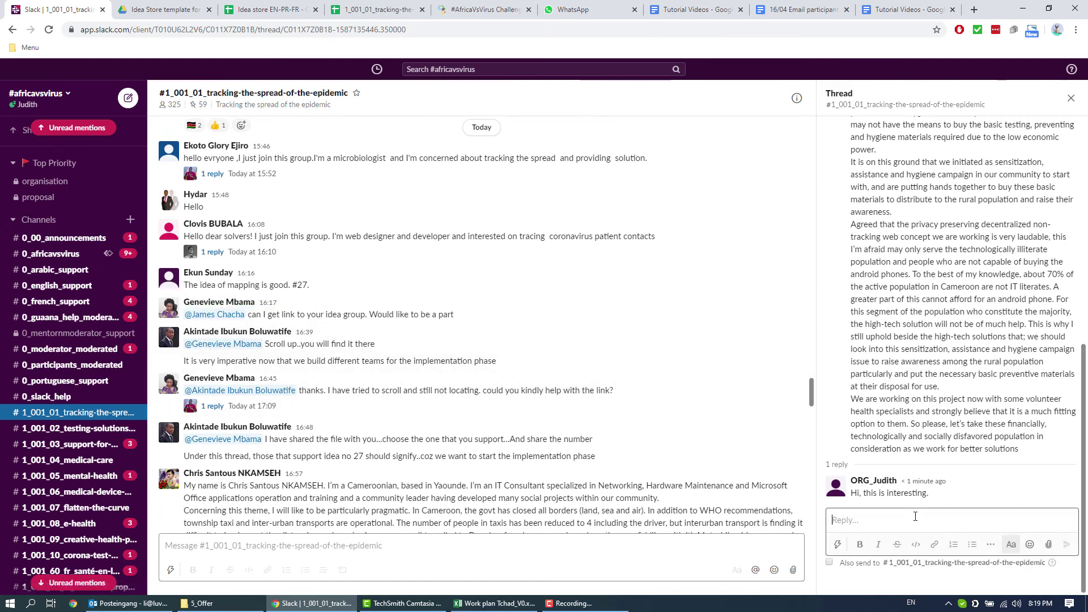
right_click(915, 516)
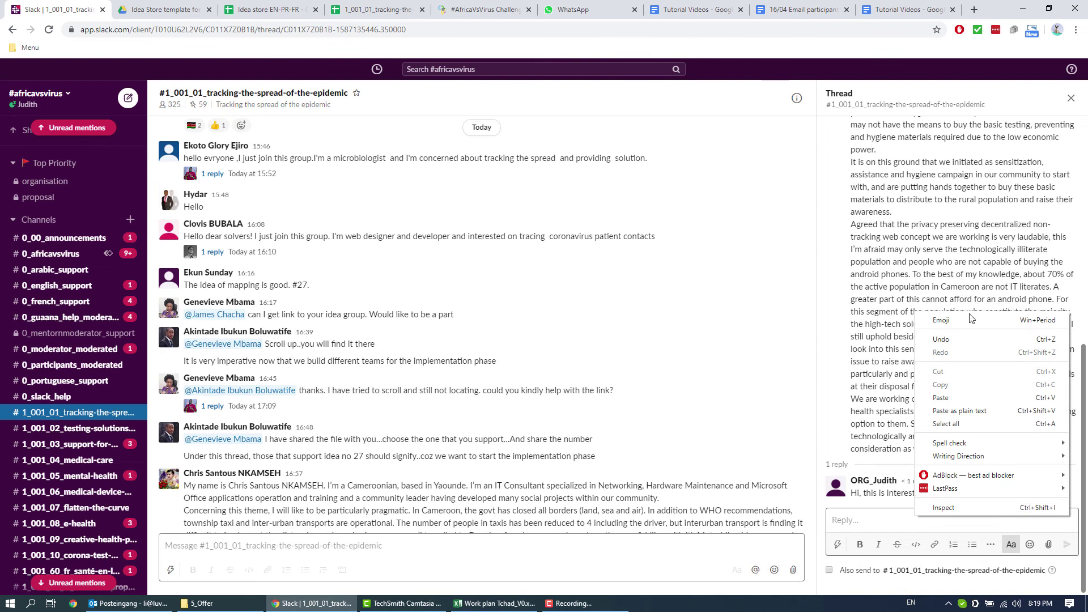
click(973, 399)
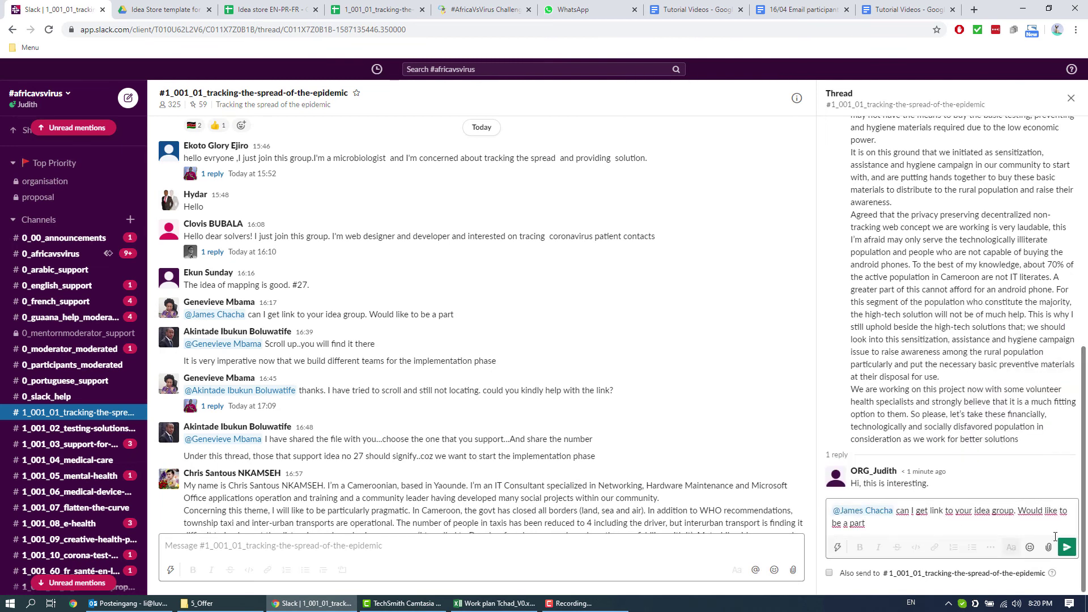
click(1066, 547)
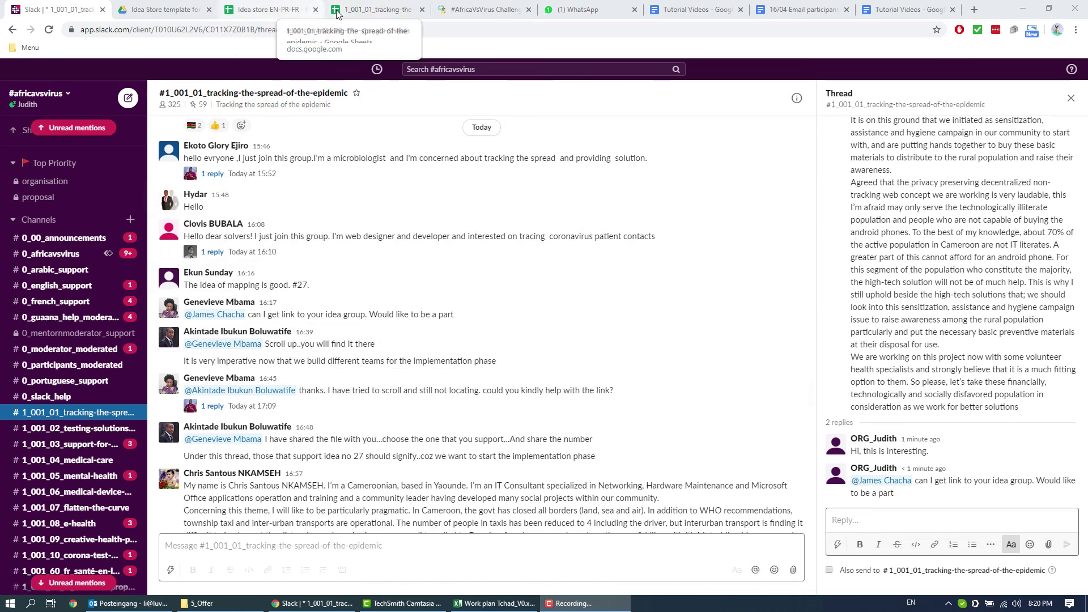
Step: Back in the spreadsheet, set Biomonitoring's status in E6 to Team complete and confirm team size 6 in F6
key(ctrl+4)
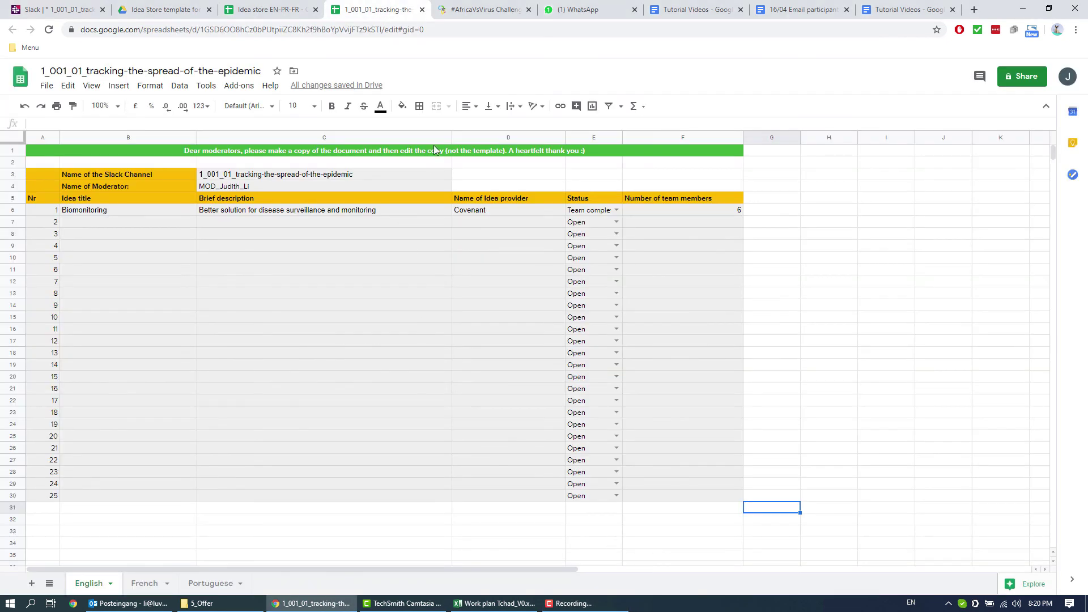
click(617, 211)
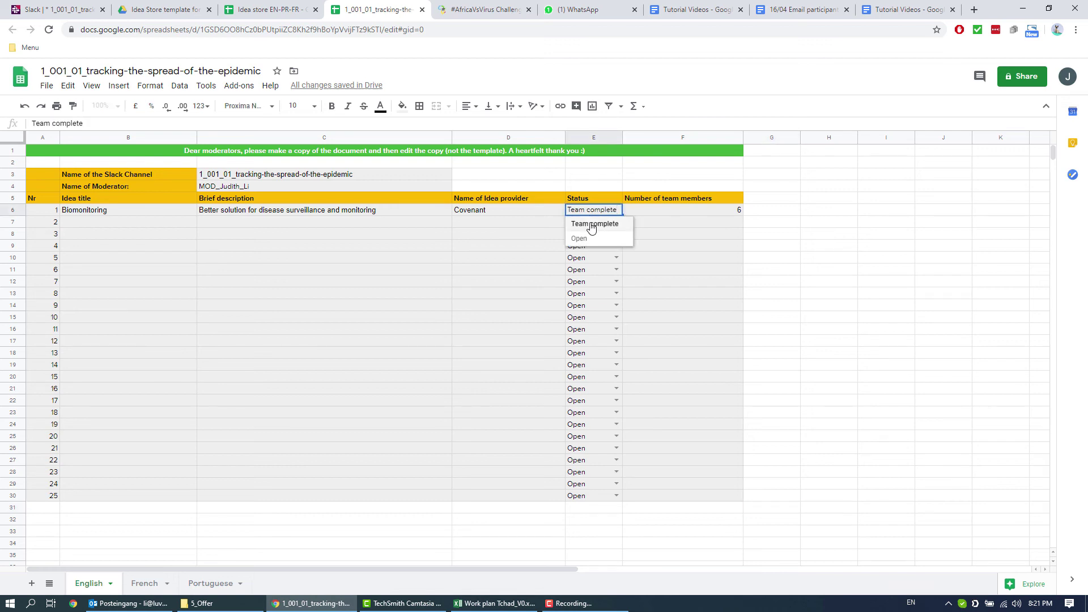
click(591, 226)
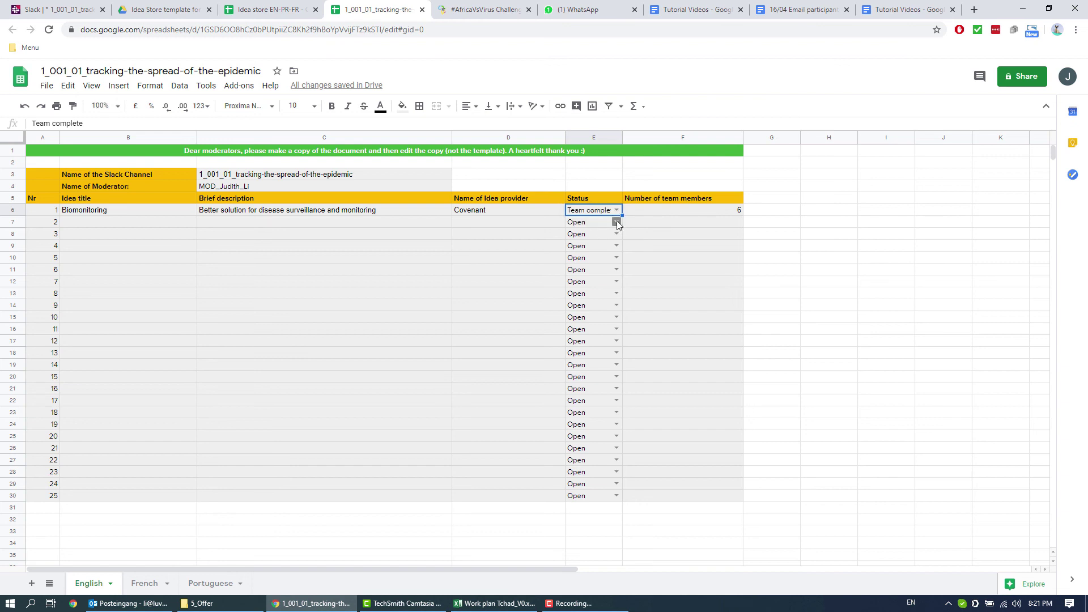
click(703, 211)
key(Return)
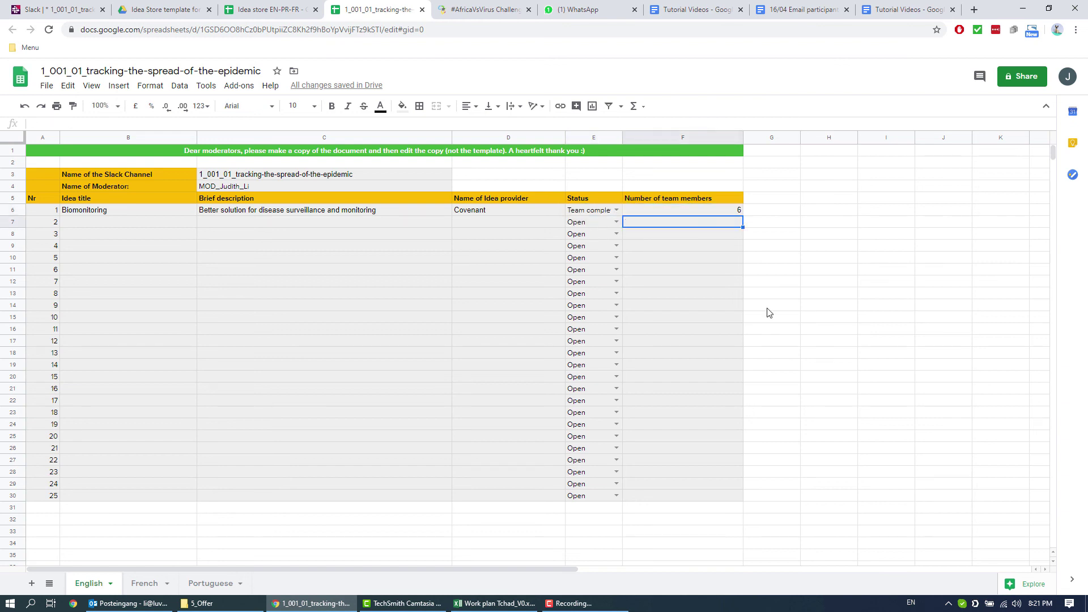